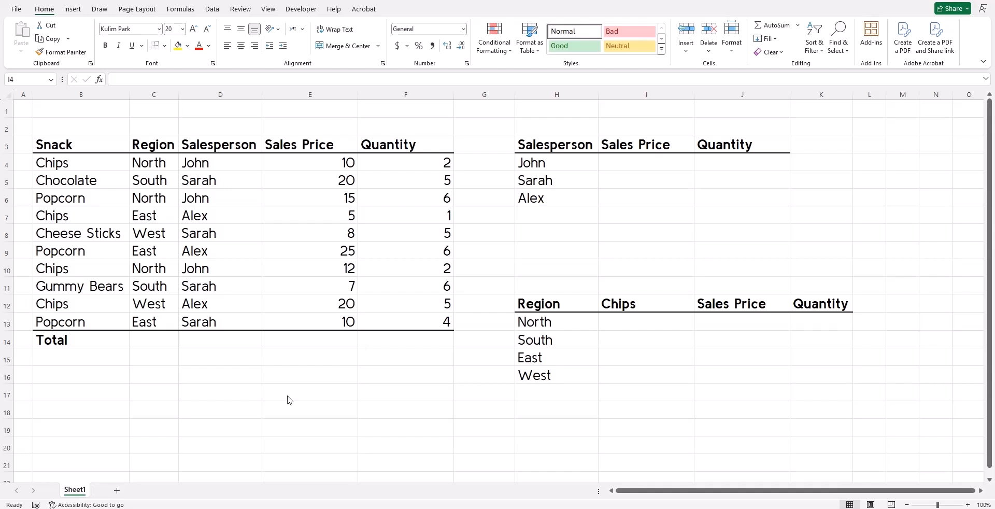
- Total the Sales Price column in E14 with the formula =SUM(E4:E13)
click(320, 381)
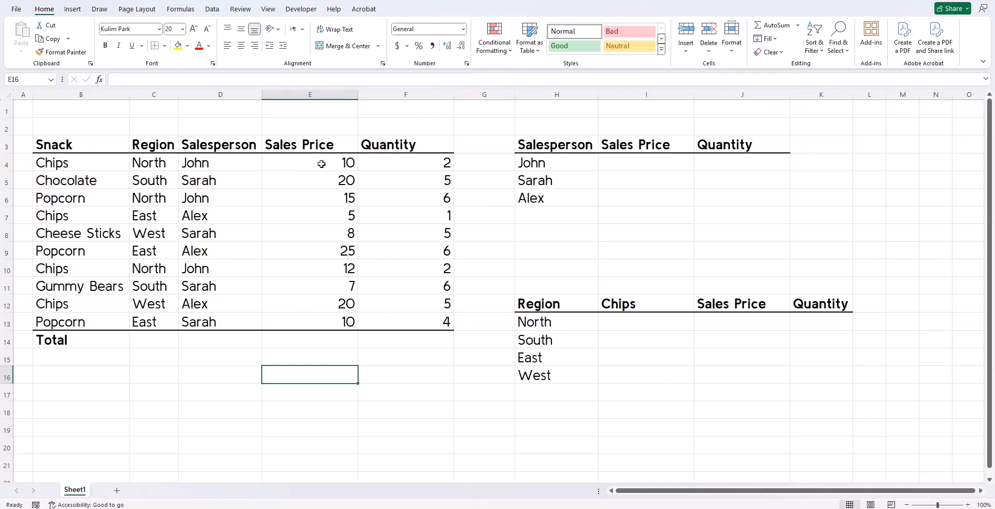
drag(321, 162, 329, 317)
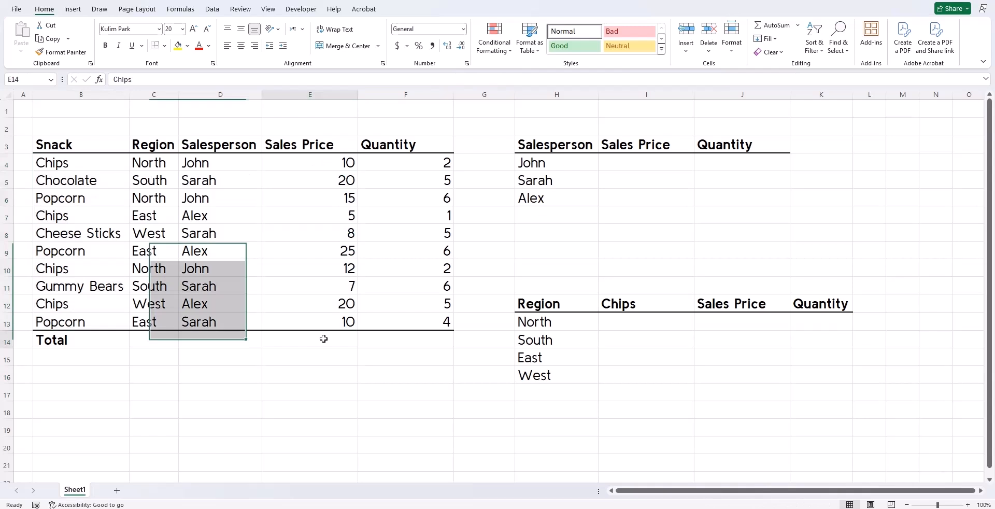
click(323, 339)
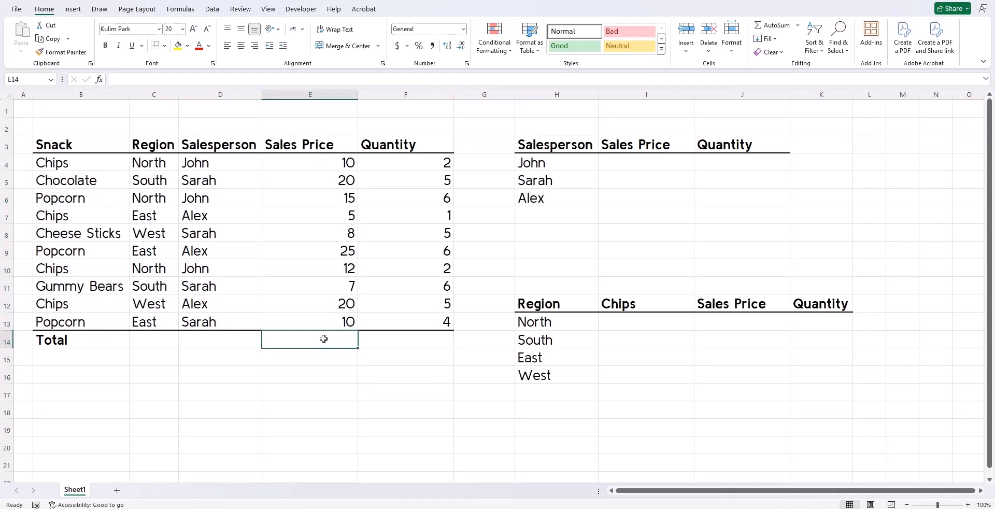
text(=sum)
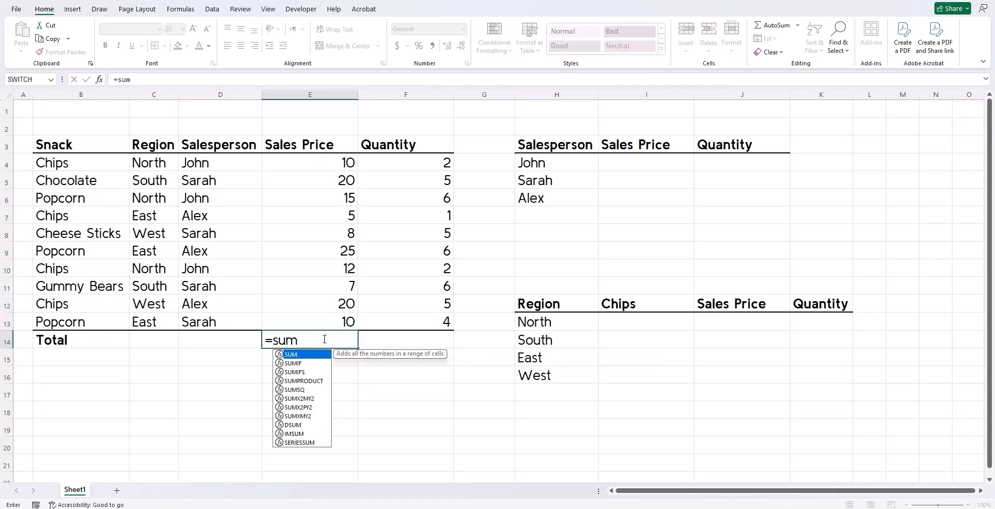
key(Tab)
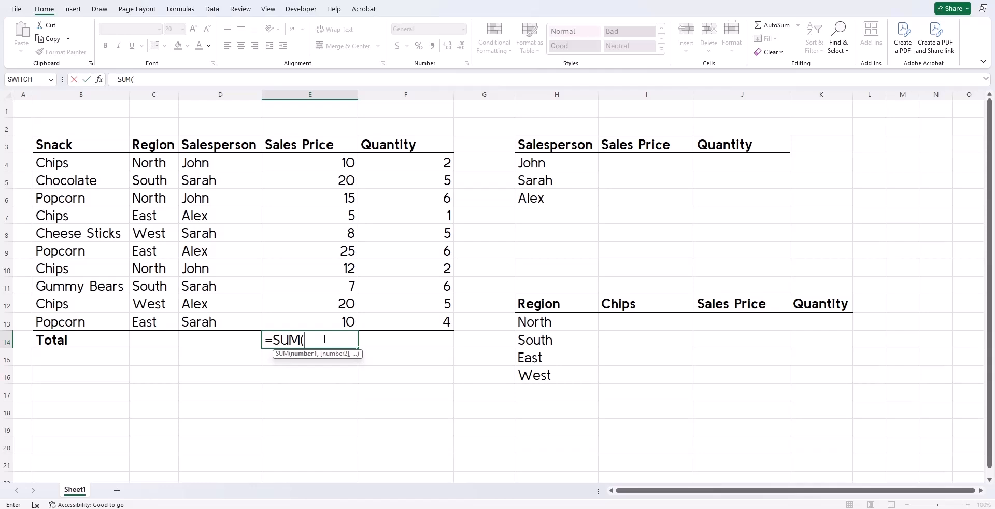
drag(331, 162, 345, 317)
text())
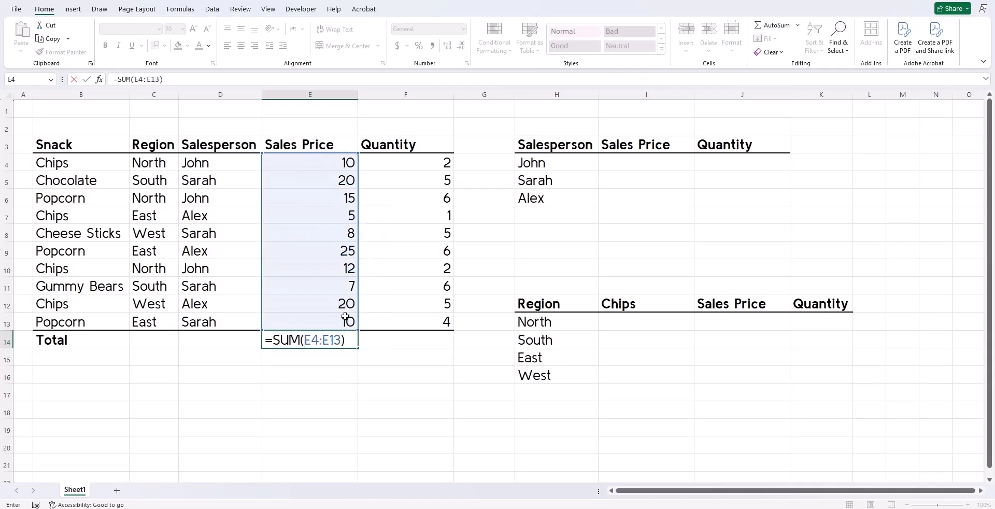
key(Return)
key(Up)
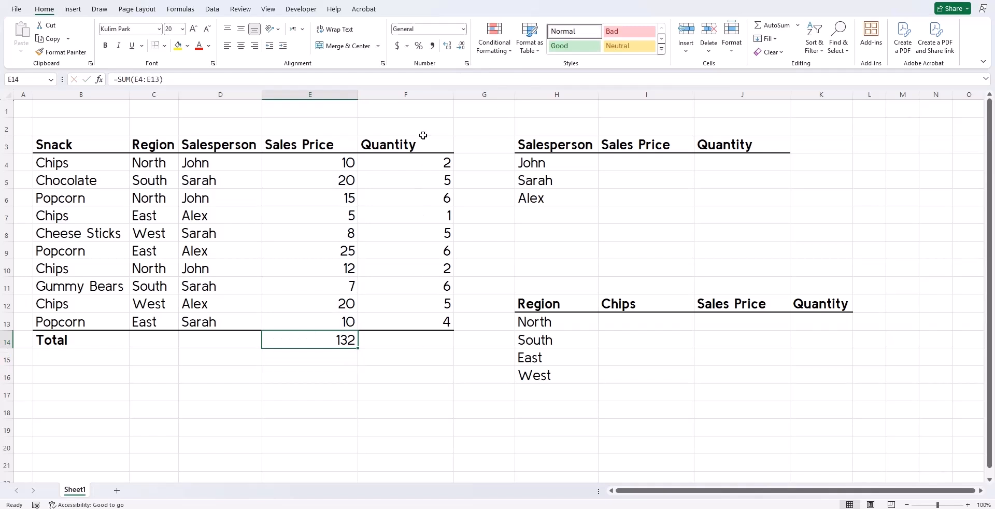
- Try totalling the Quantity column in F14 with =SUM(F4:F13) and undo the entry
click(425, 338)
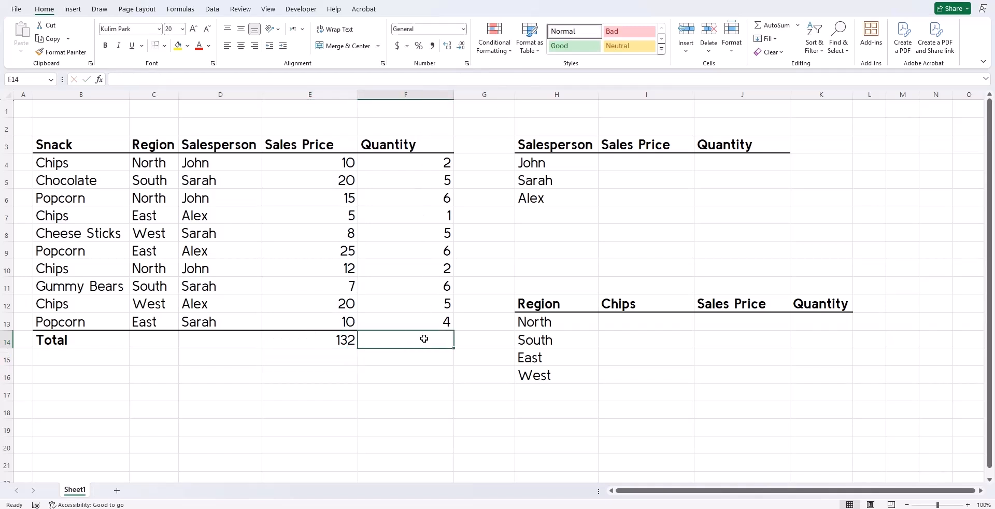
text(=sum)
key(Tab)
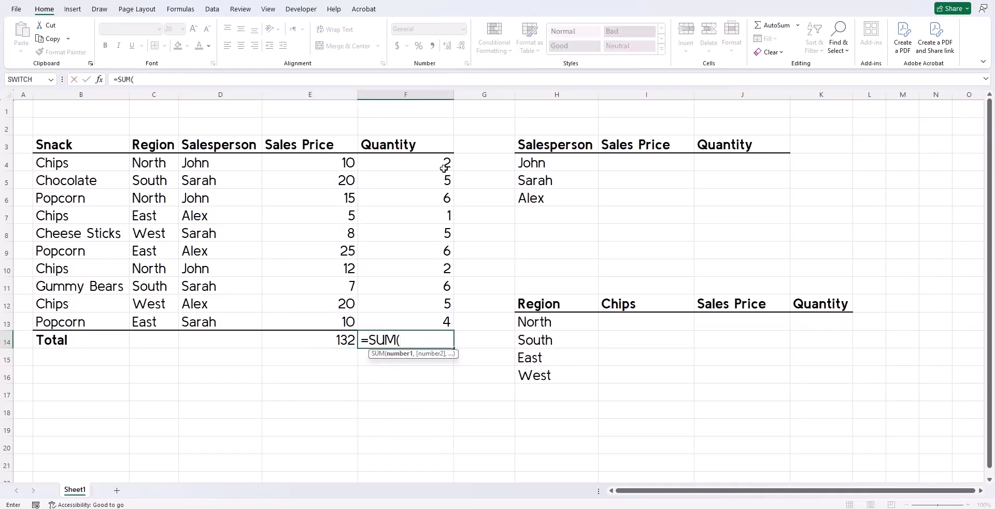
drag(444, 168, 432, 321)
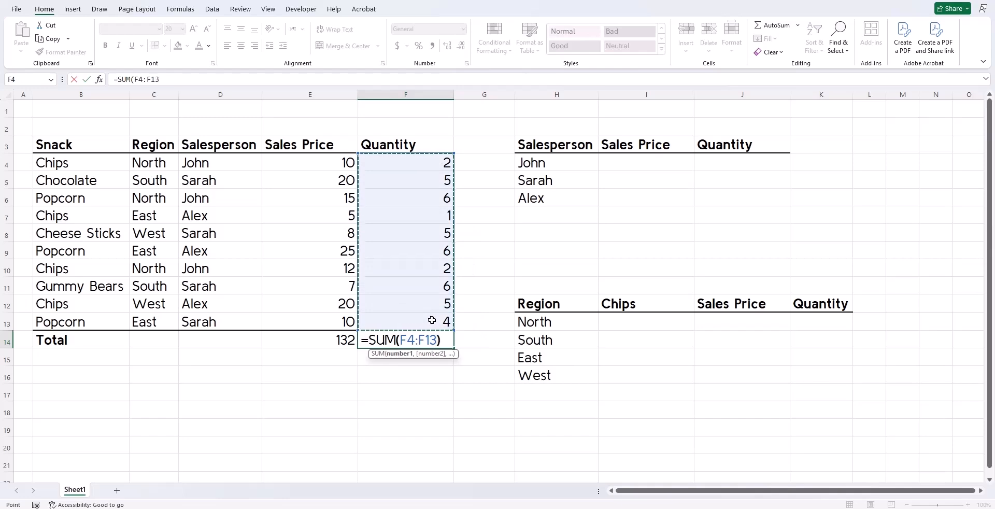
text())
key(Return)
key(ctrl+z)
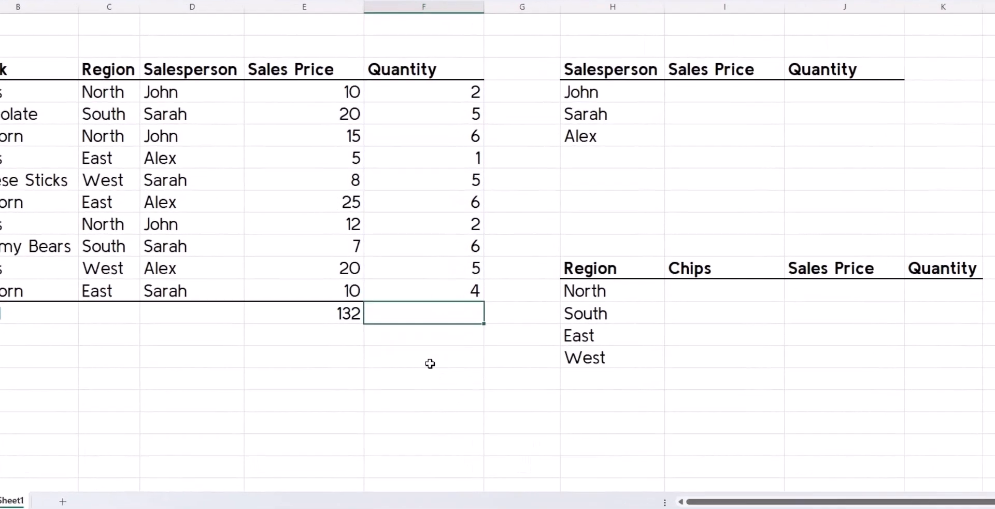
- Fill the SUM formula from E14 across to F14 and undo the fill
click(345, 342)
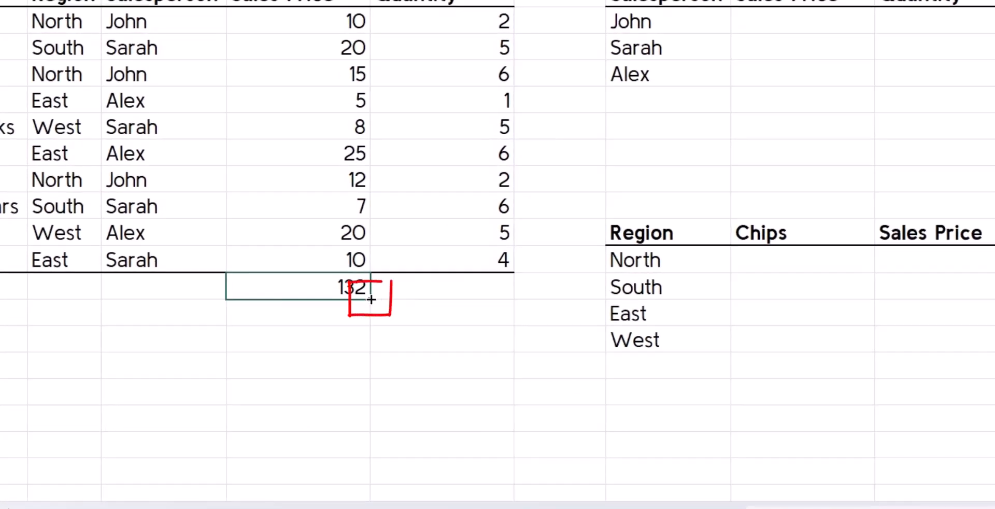
mouse_move(371, 300)
mouse_down()
mouse_move(440, 356)
mouse_move(489, 298)
mouse_up()
click(486, 331)
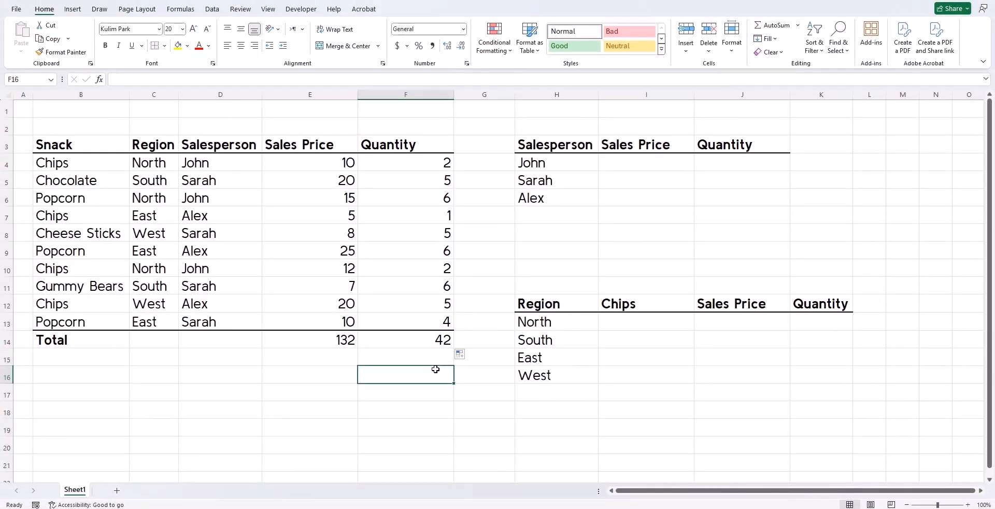
key(ctrl+z)
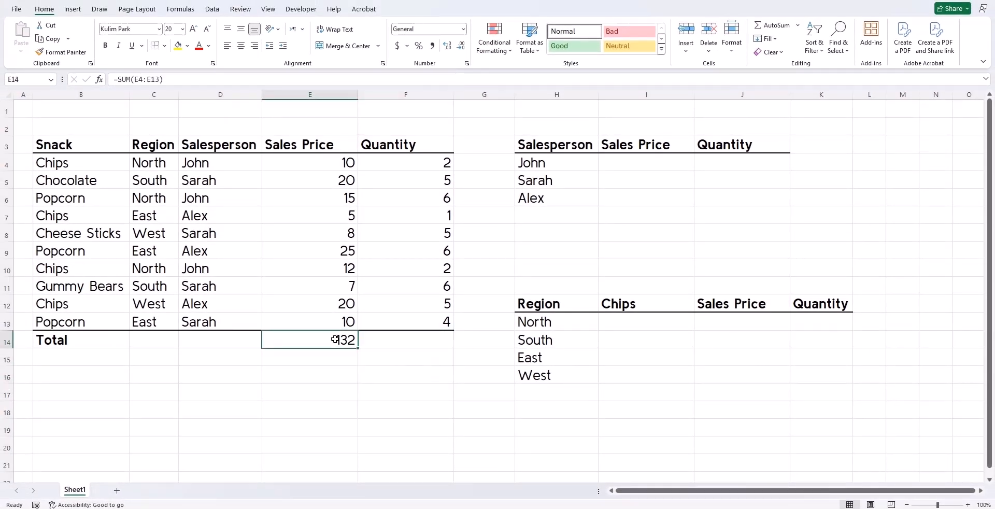
- Clear the total in E14 and insert the Sales Price total there with AutoSum
key(Delete)
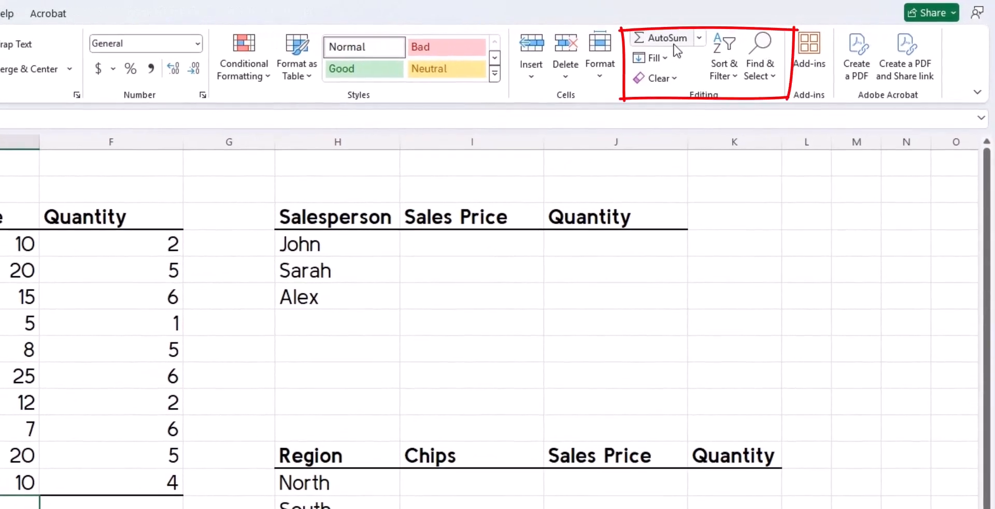
click(674, 41)
key(Return)
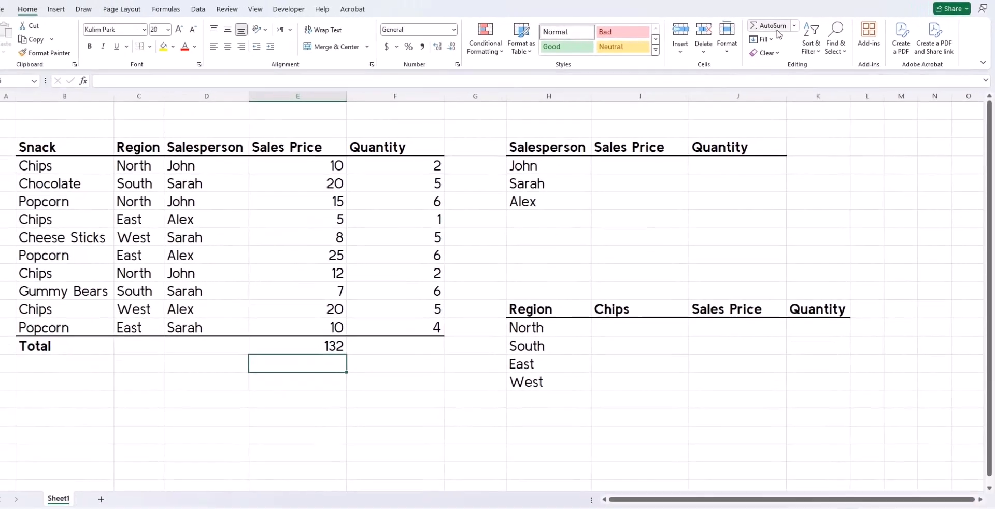
- Empty E14 again and re-create its Sales Price total with another AutoSum
click(116, 464)
key(Delete)
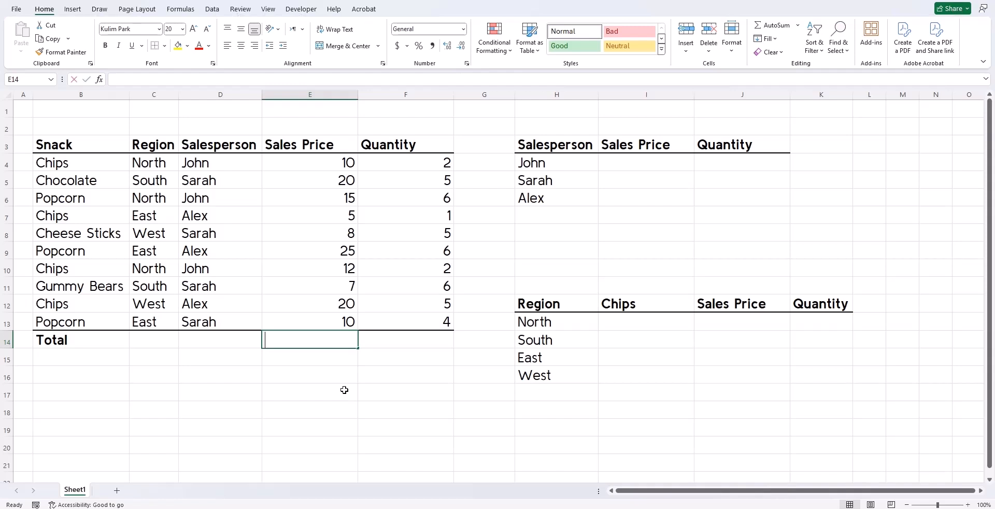
key(alt+equal)
key(Return)
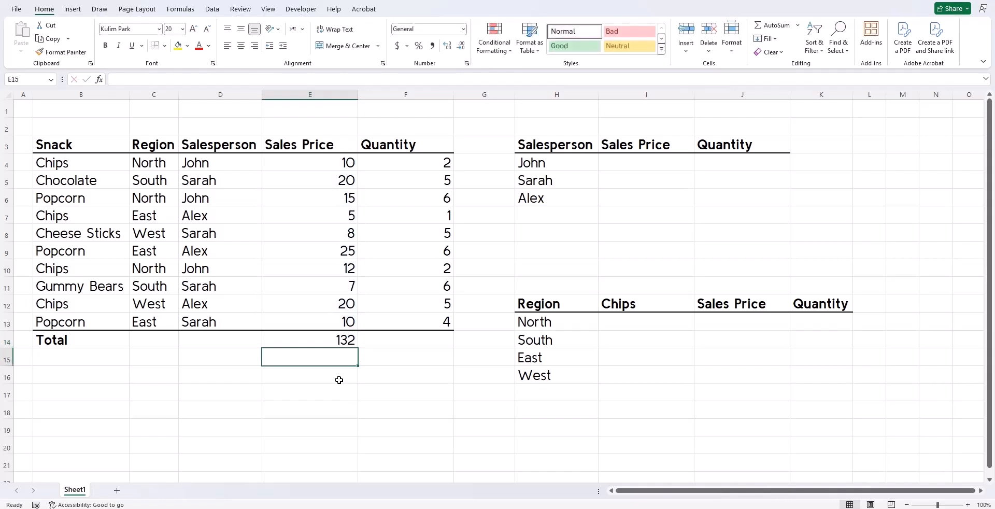
- Clear E14 and insert AutoSum totals for Sales Price and Quantity together in E14:F14, undoing and repeating the AutoSum once
key(Up)
key(Delete)
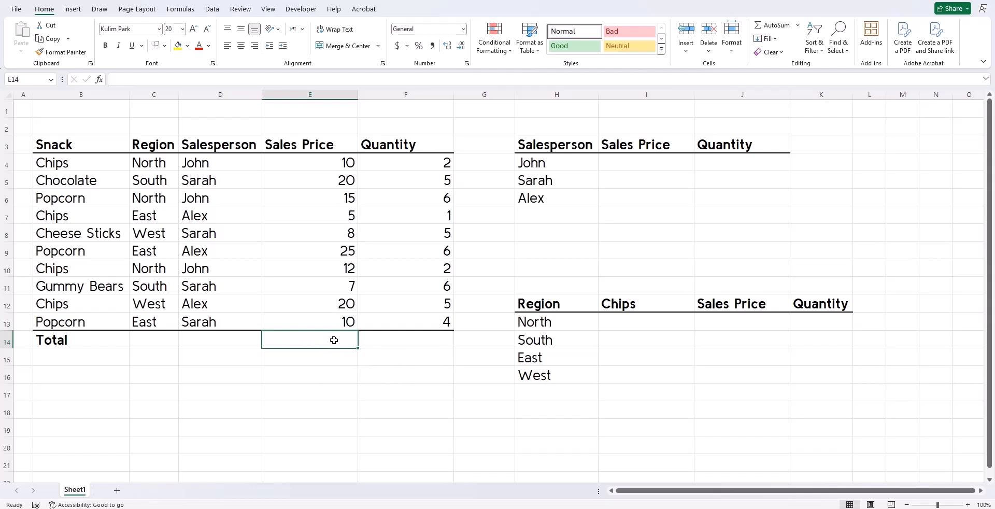
drag(333, 340, 398, 337)
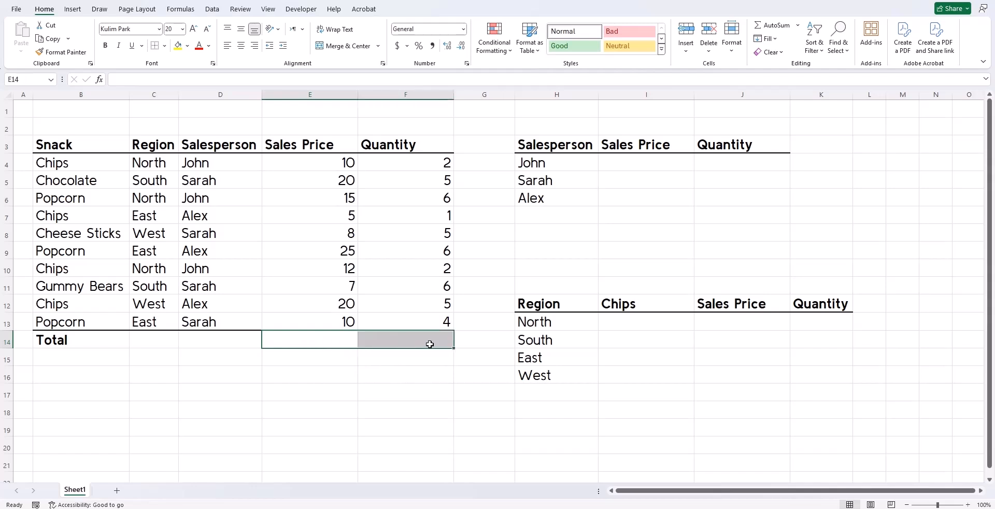
click(767, 28)
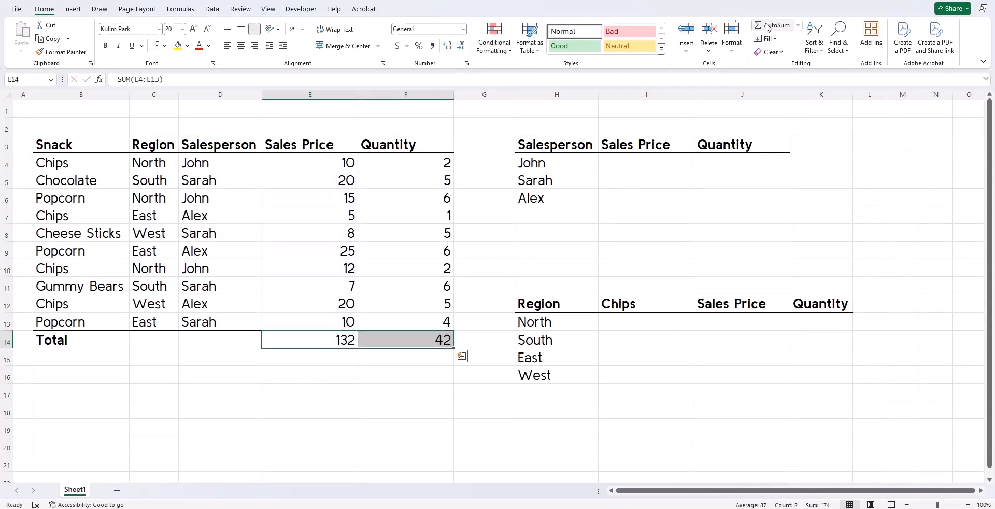
click(483, 393)
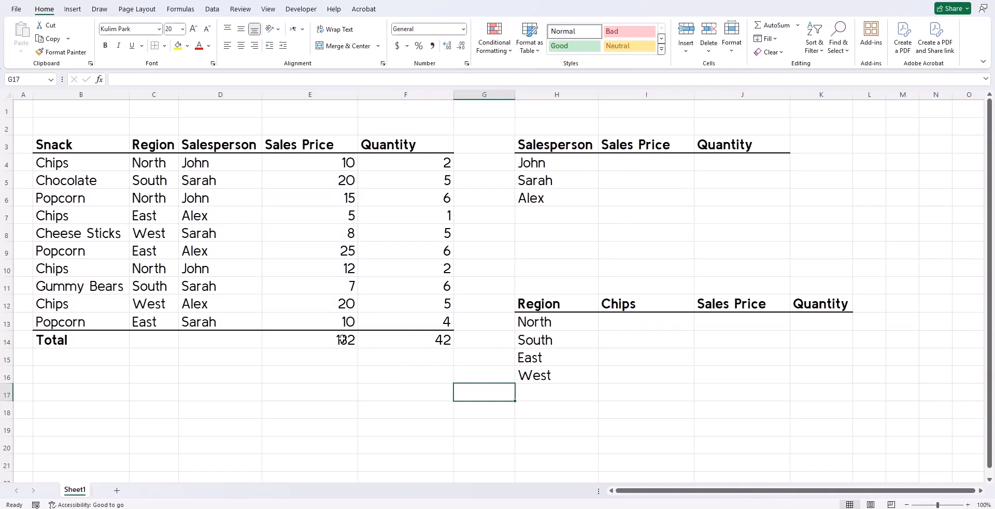
key(ctrl+z)
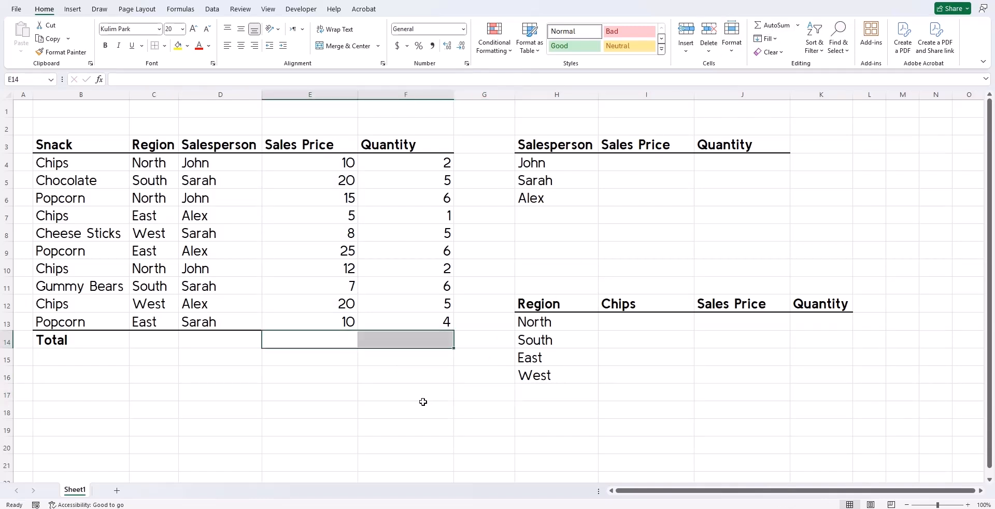
key(alt+equal)
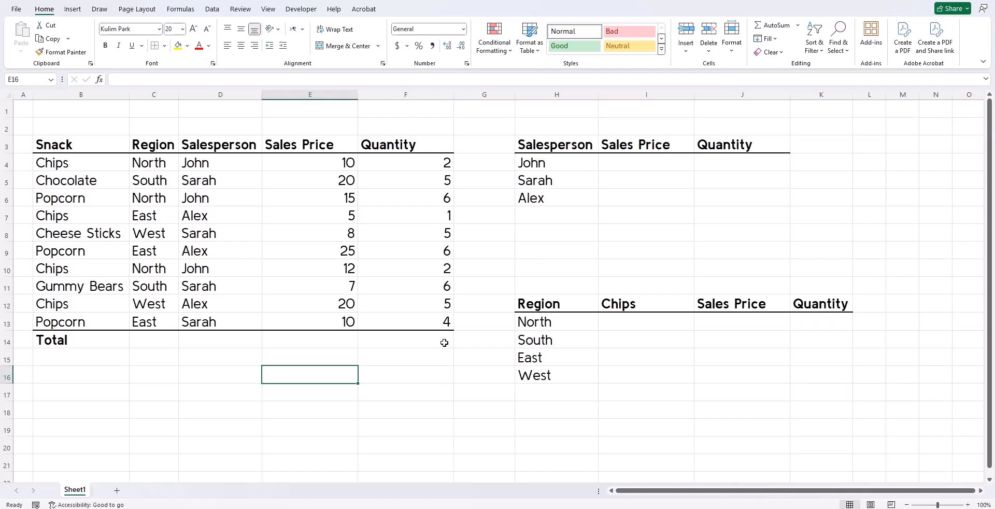
- Sum both numeric columns in E16 with =SUM(E4:E13,F4:F13) and delete that combined total
text(=sum)
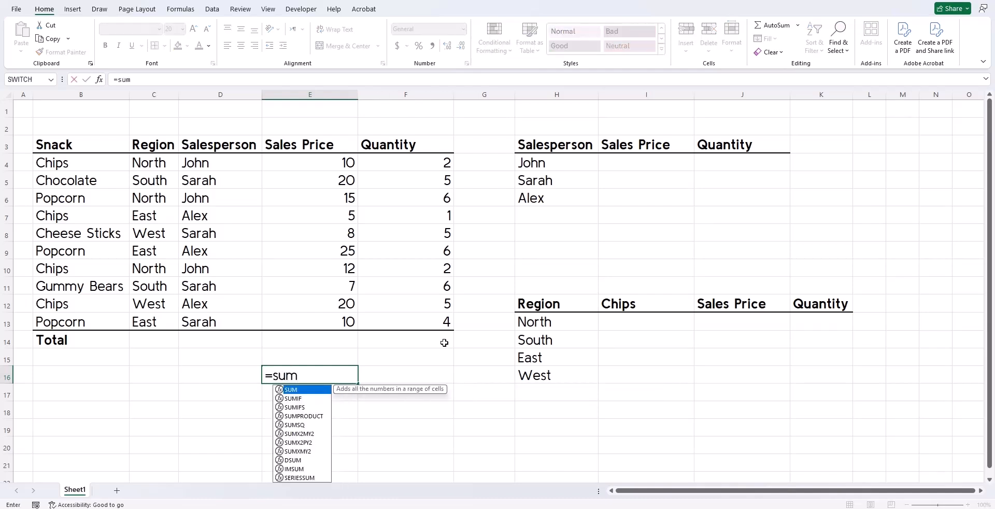
key(Tab)
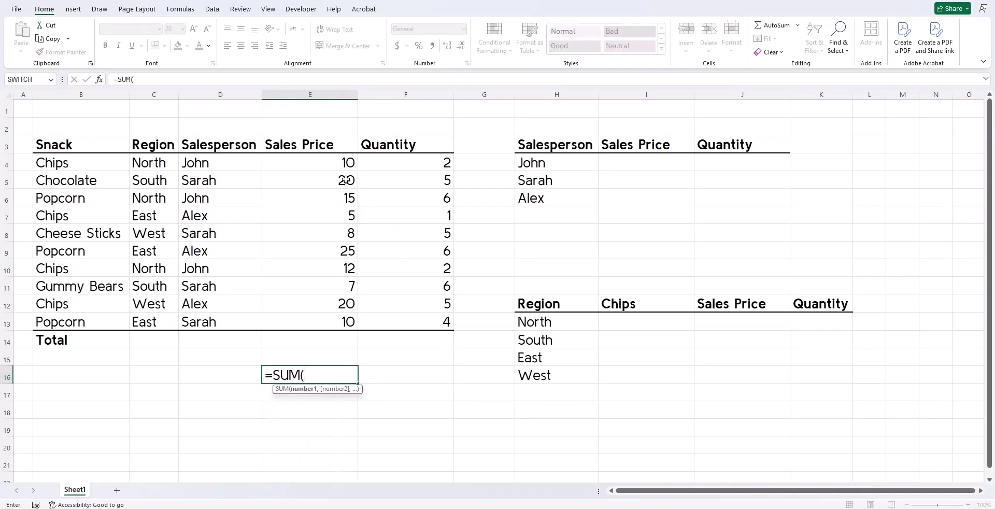
drag(325, 163, 333, 325)
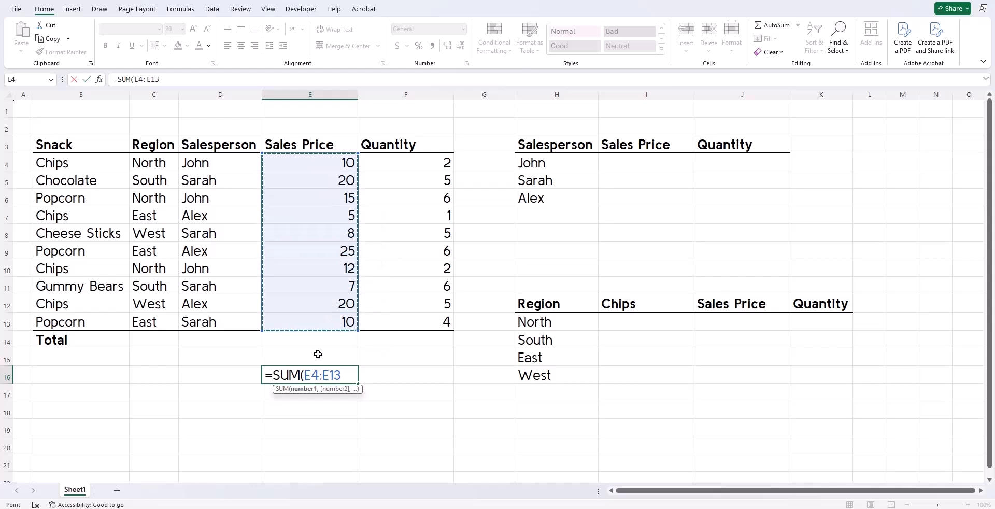
text(,)
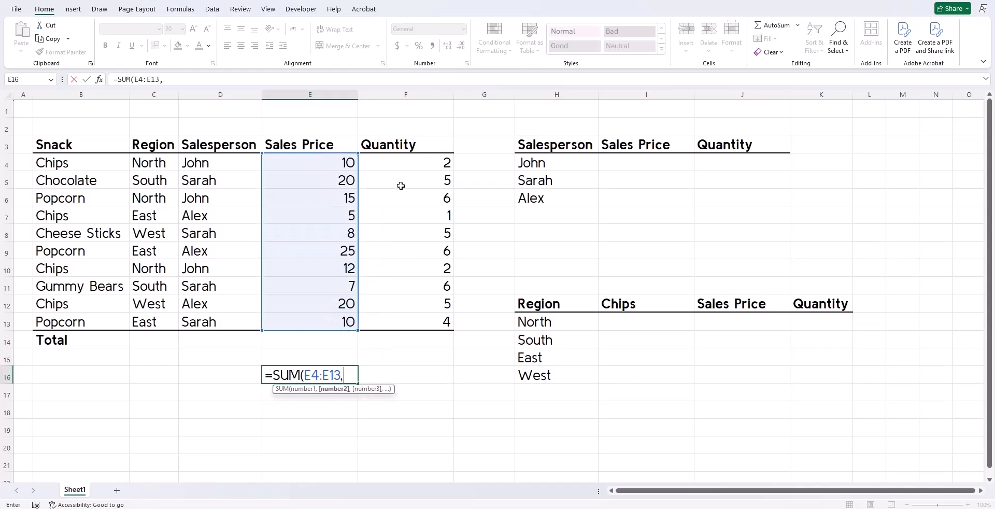
drag(402, 160, 417, 324)
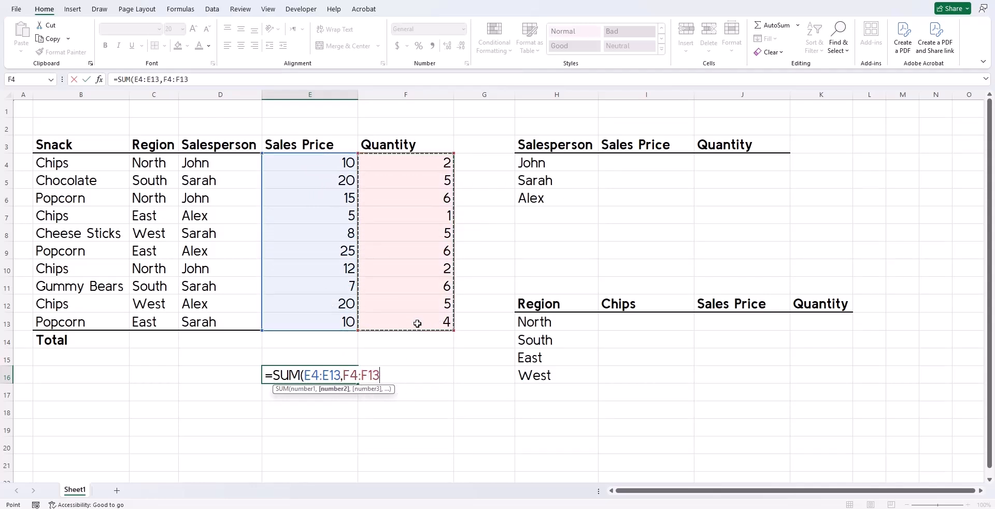
text())
key(Return)
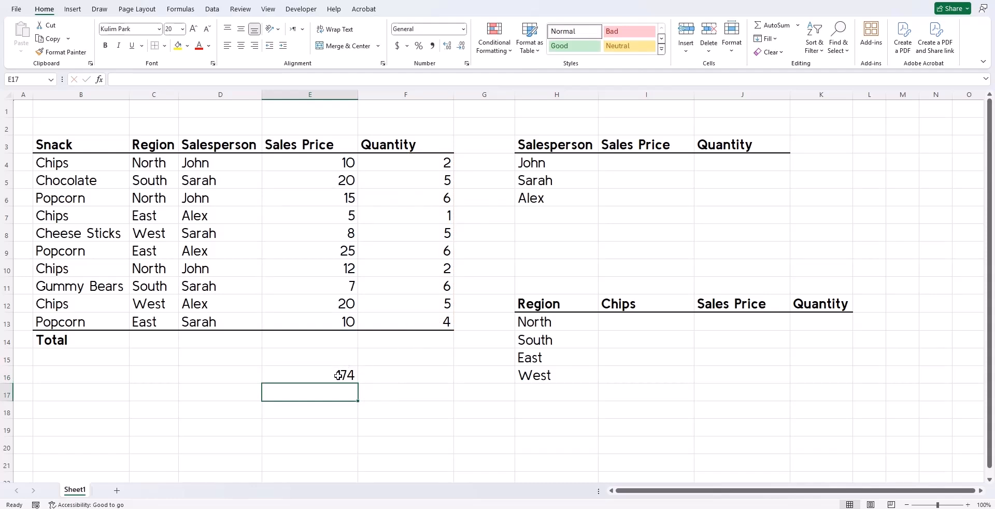
click(338, 376)
key(Delete)
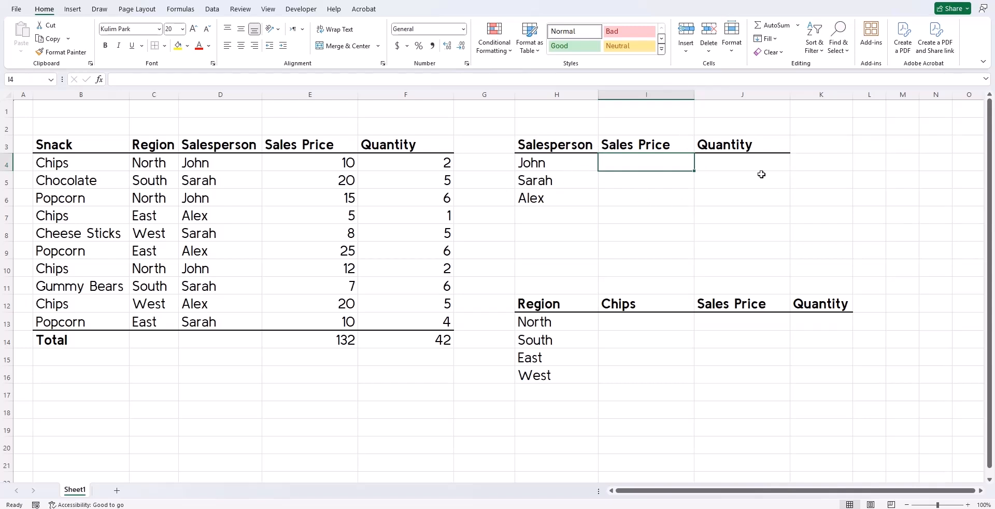
- Start a SUMIF formula in I4 with range D4:D13 and the first salesperson's name as a quoted text criterion
text(=sum)
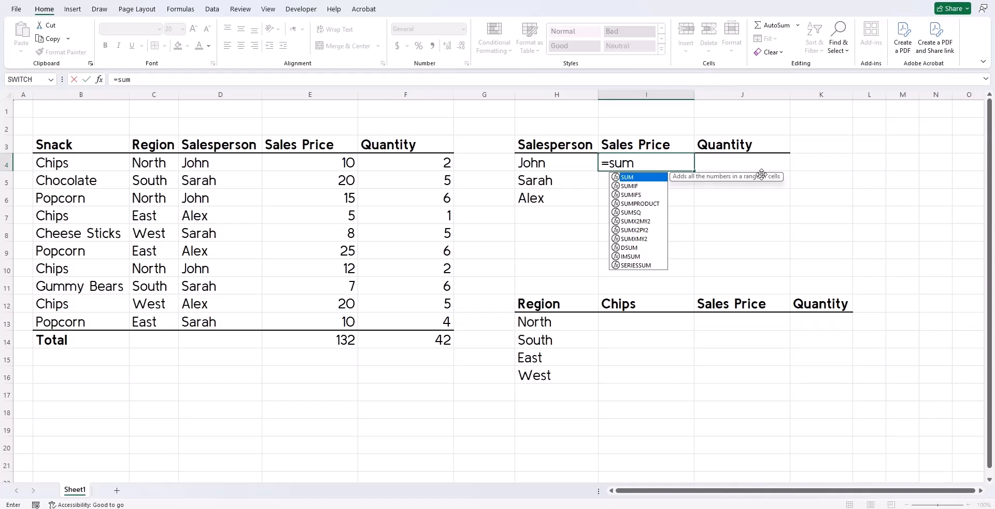
text(if)
key(Tab)
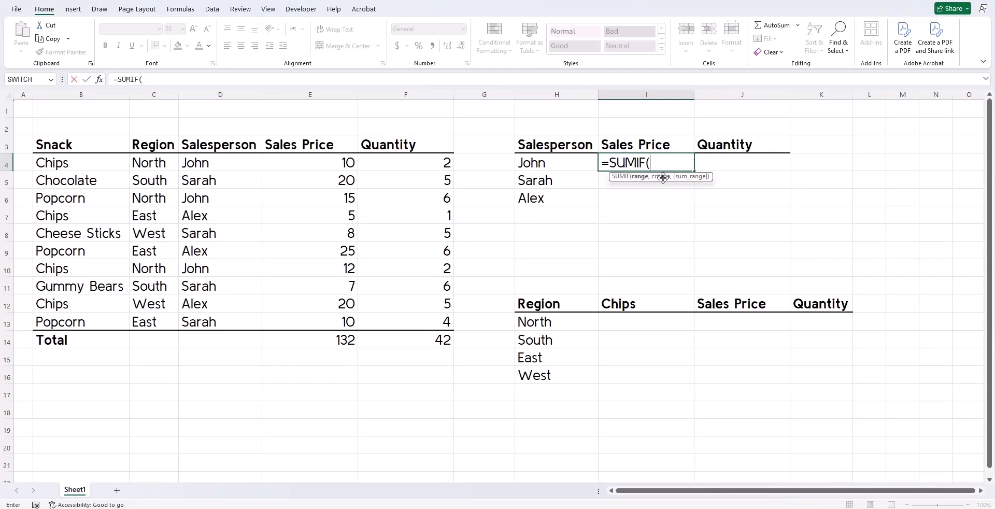
click(216, 166)
drag(215, 166, 250, 323)
text(,)
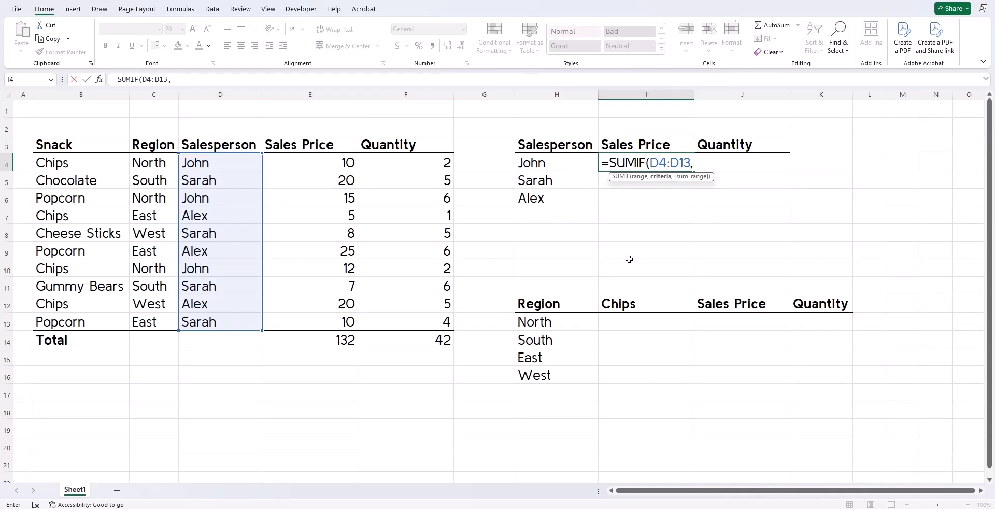
text("John",)
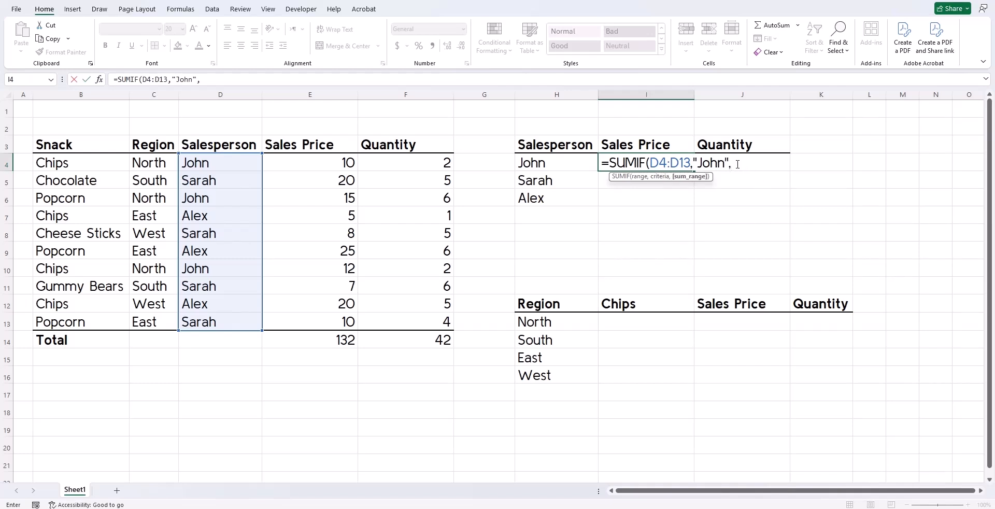
- Replace the quoted name with a reference to H4 and complete the I4 formula as =SUMIF(D4:D13,H4,E4:E13)
drag(736, 164, 697, 162)
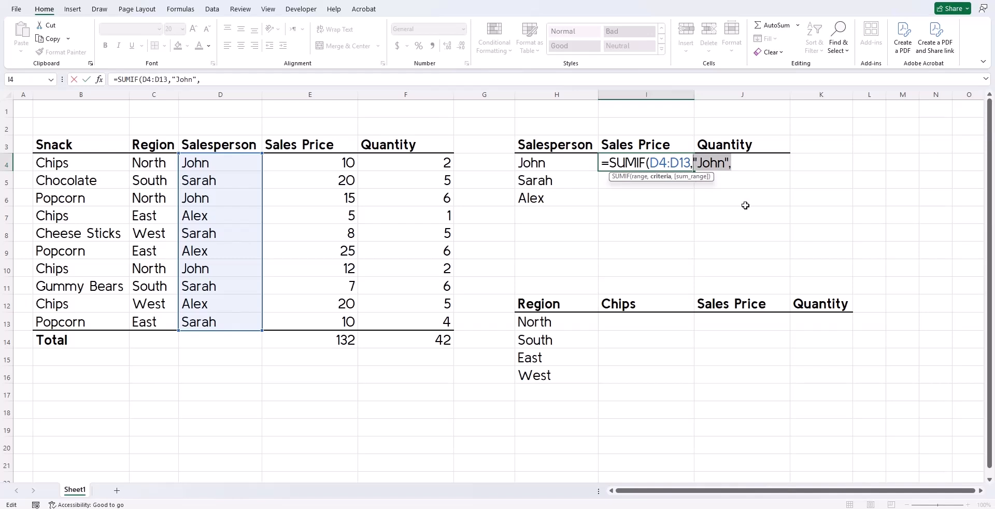
key(BackSpace)
click(559, 161)
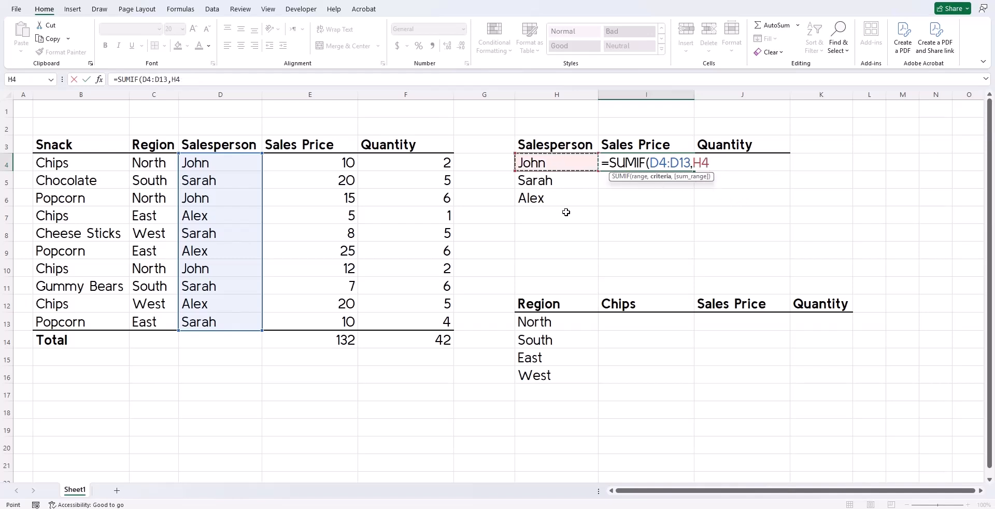
text(,)
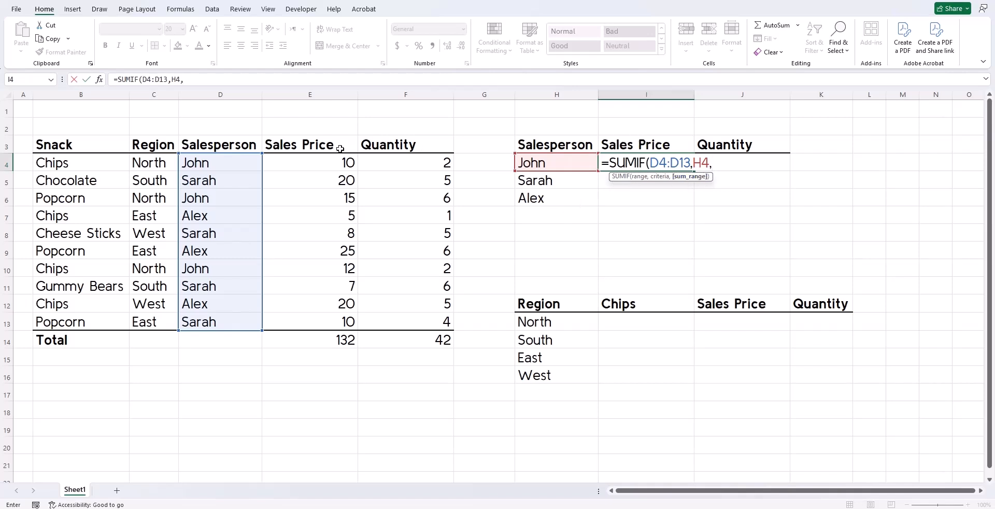
click(328, 164)
drag(330, 179, 337, 322)
text())
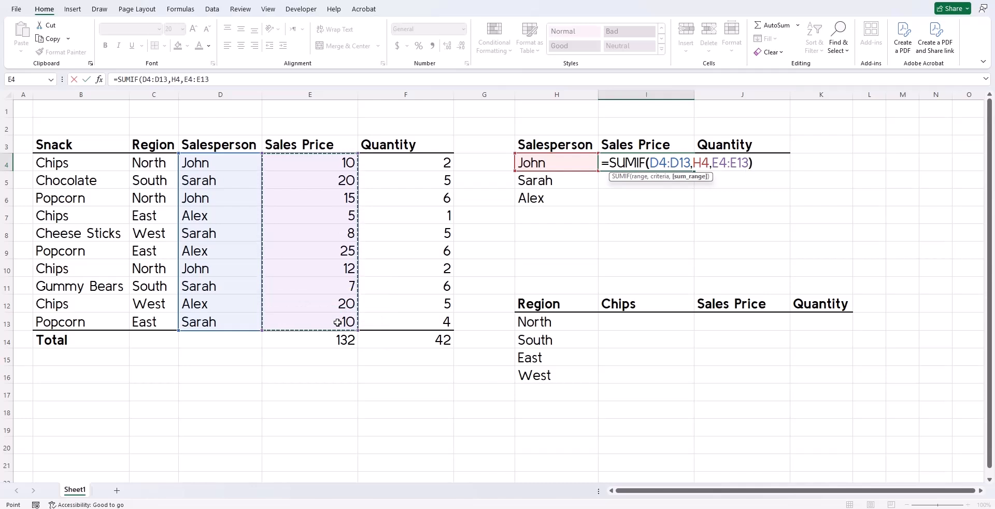
key(Return)
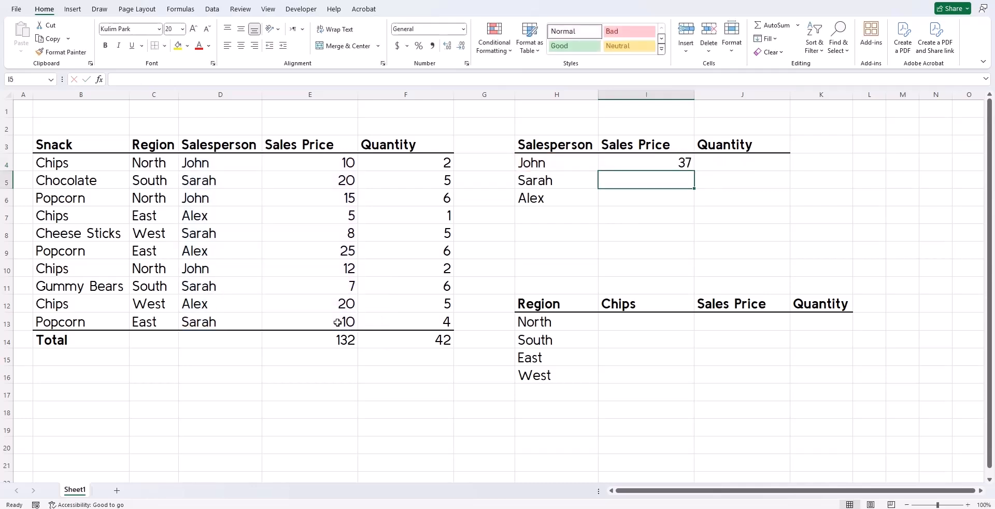
- Fill the I4 formula down to I6, inspect the shifted ranges in I5, and undo the fill
click(674, 161)
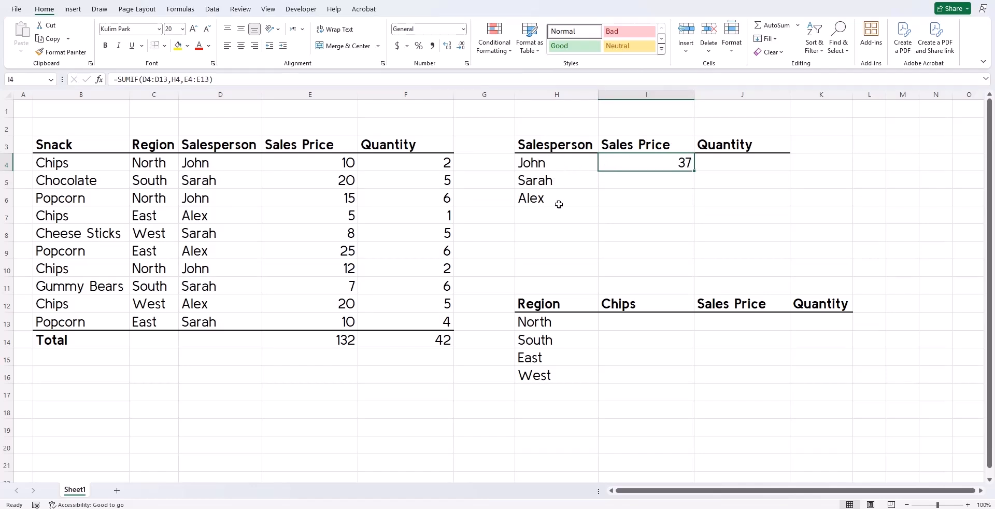
drag(695, 170, 695, 203)
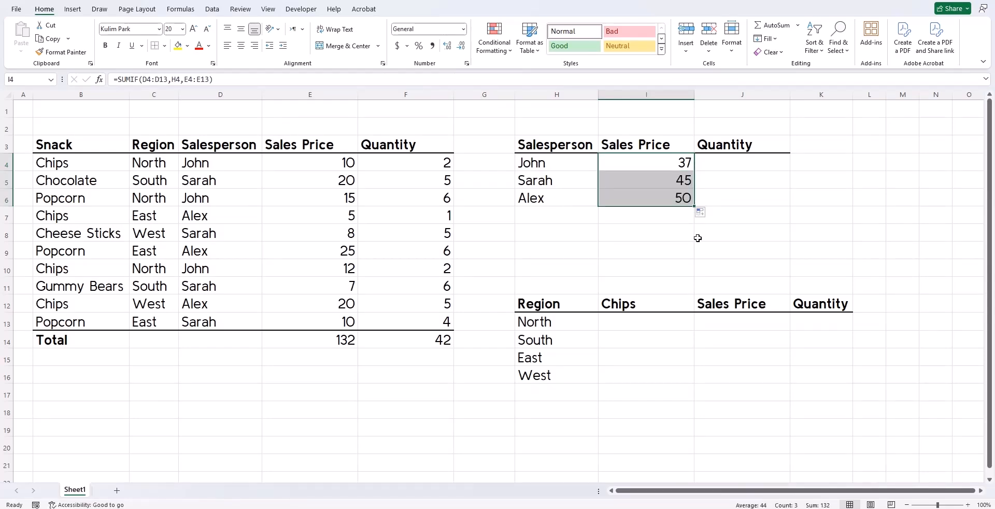
click(674, 183)
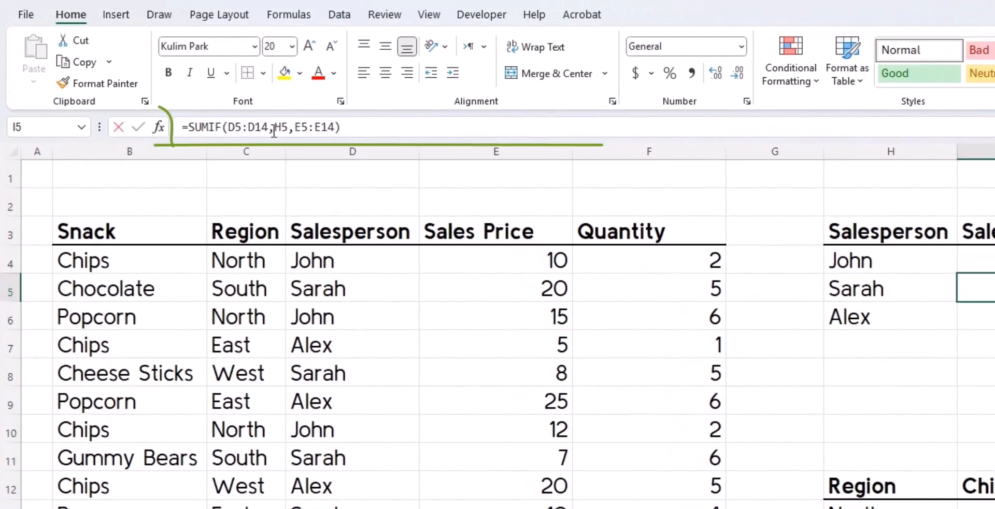
click(275, 131)
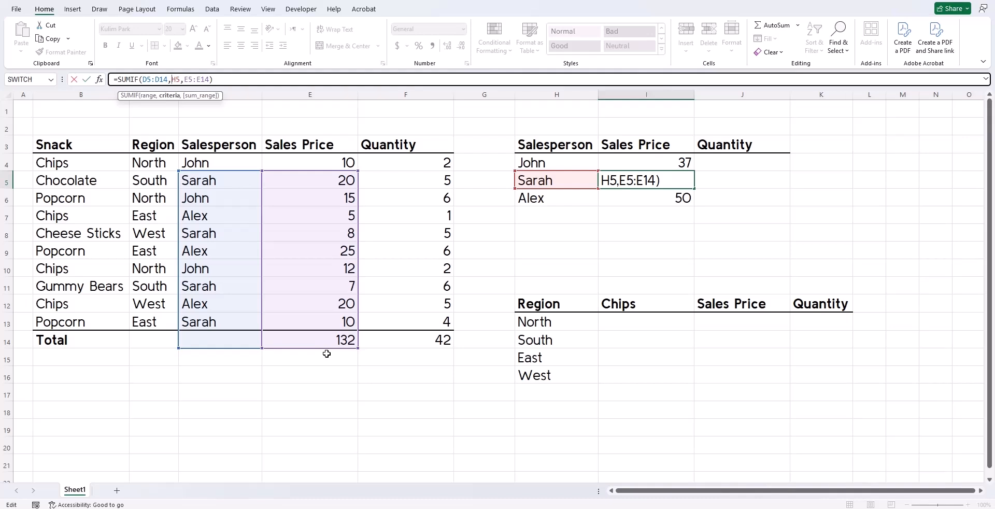
key(Escape)
key(ctrl+z)
- Re-enter the SUMIF formula in I4 with the salesperson range as the absolute reference $D$4:$D$13
double_click(679, 162)
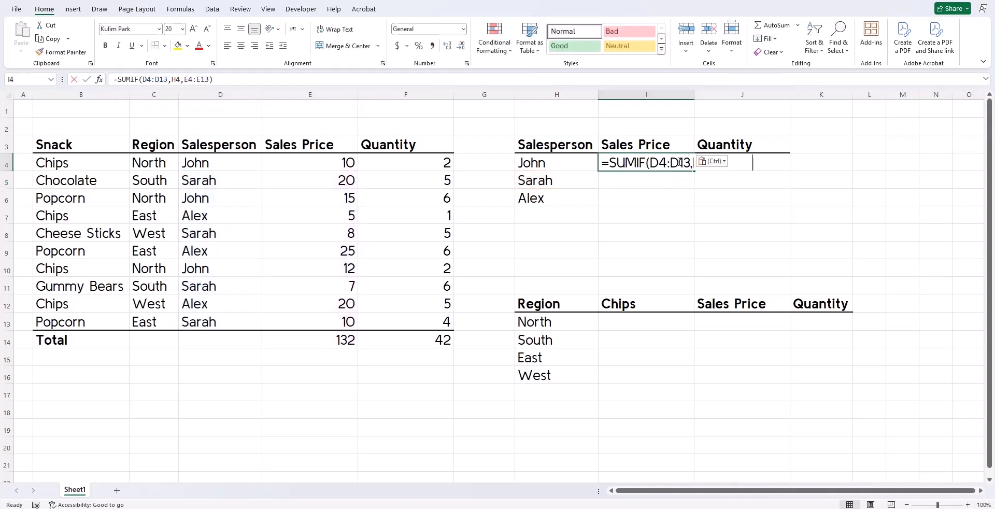
text(=sumif)
key(Tab)
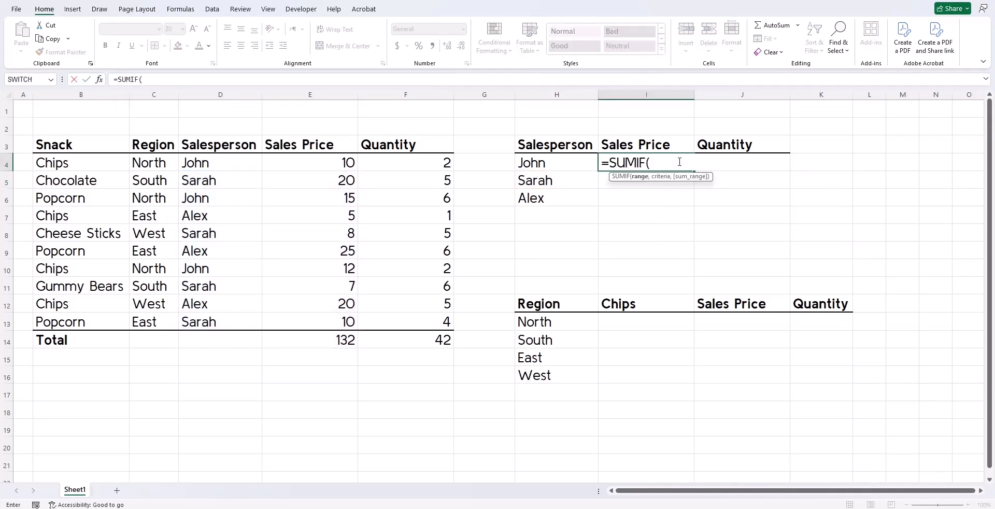
drag(231, 165, 226, 326)
key(F4)
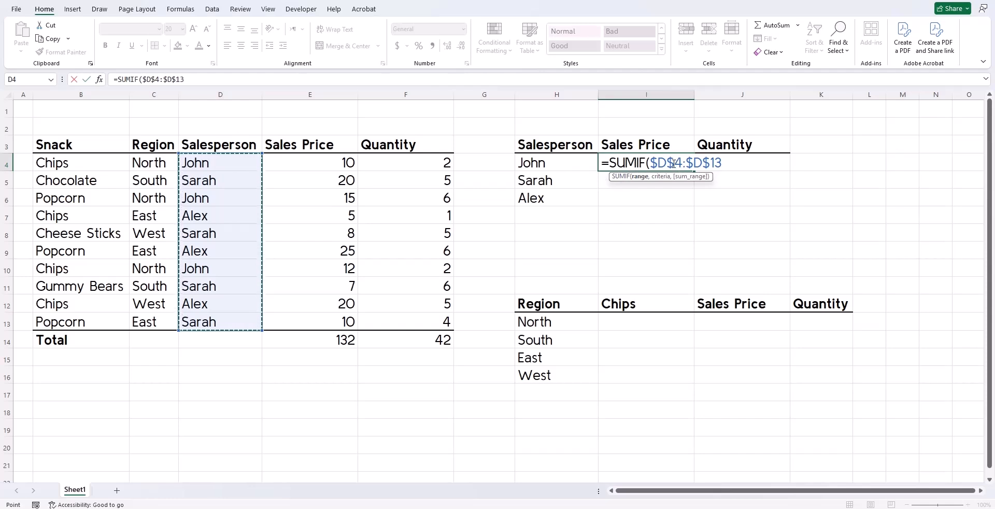
text(,)
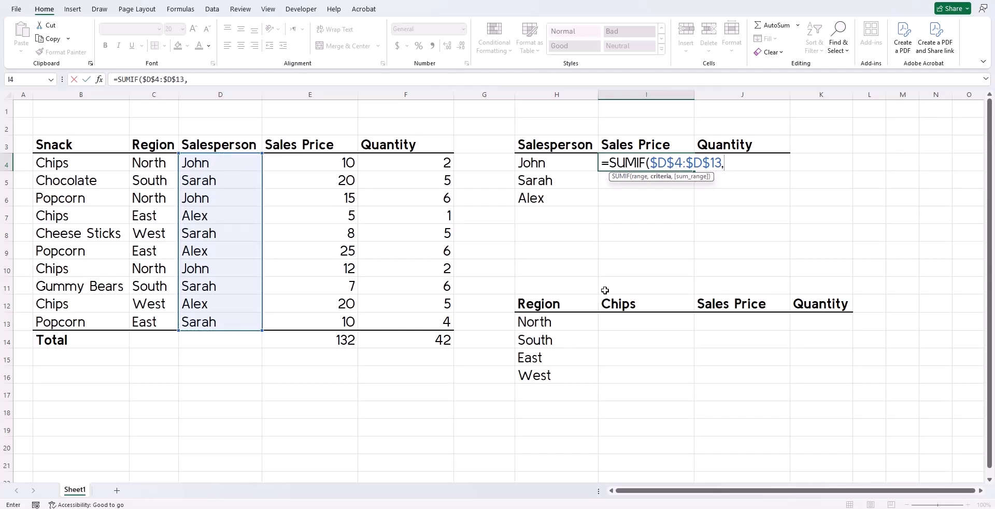
- Complete the I4 SUMIF with H4 as the criterion and $E$4:$E$13 as the absolute sum range
click(548, 164)
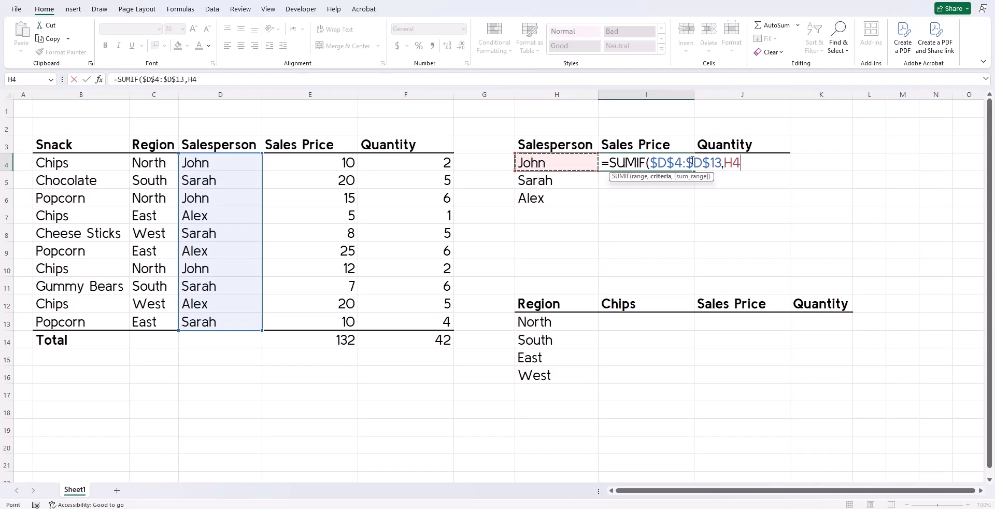
text(,)
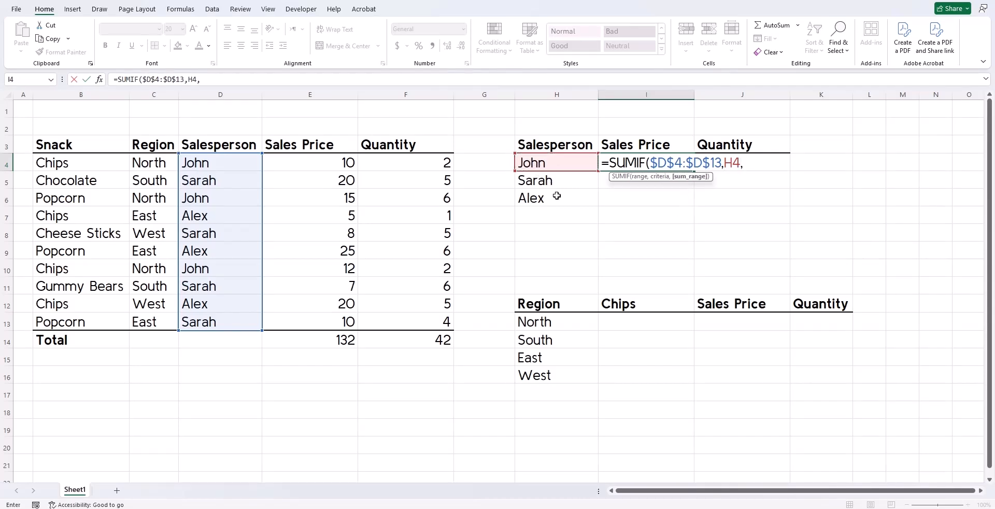
drag(317, 162, 327, 322)
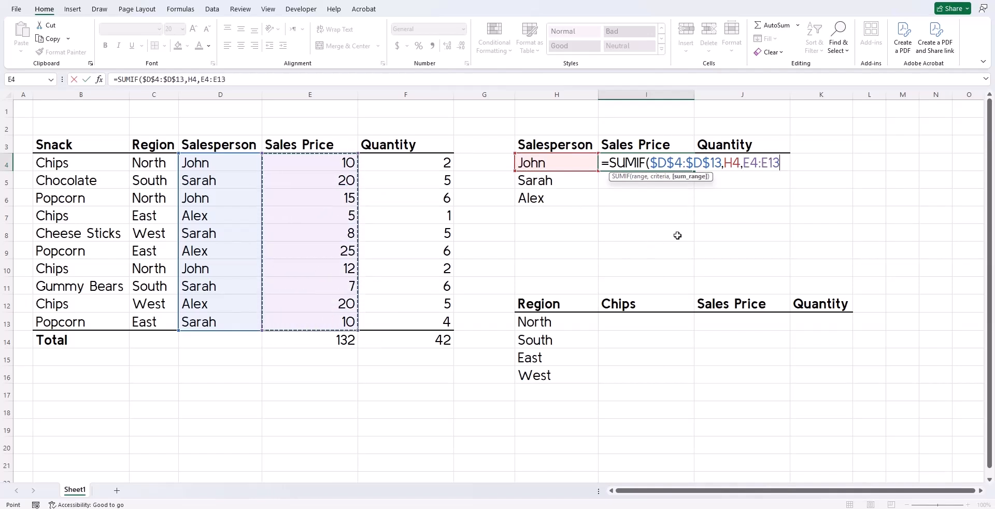
key(F4)
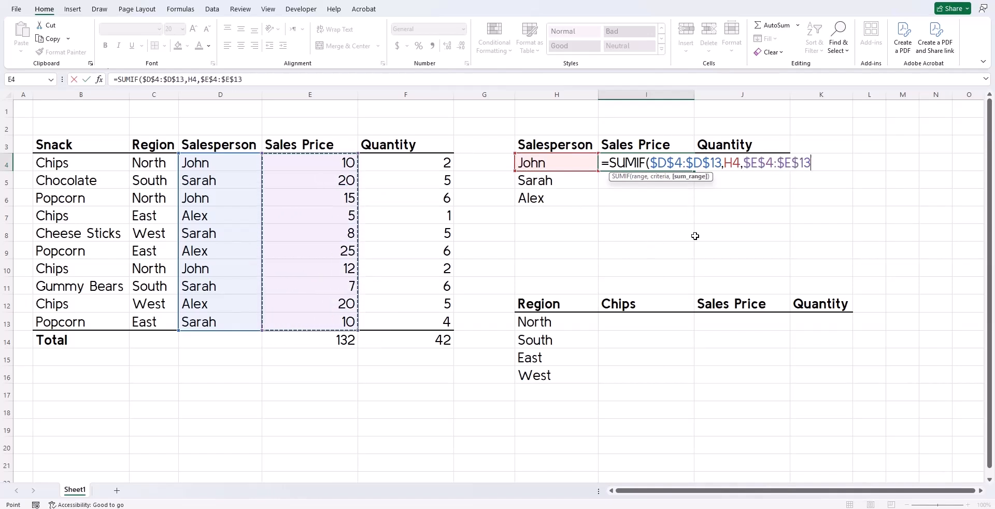
text())
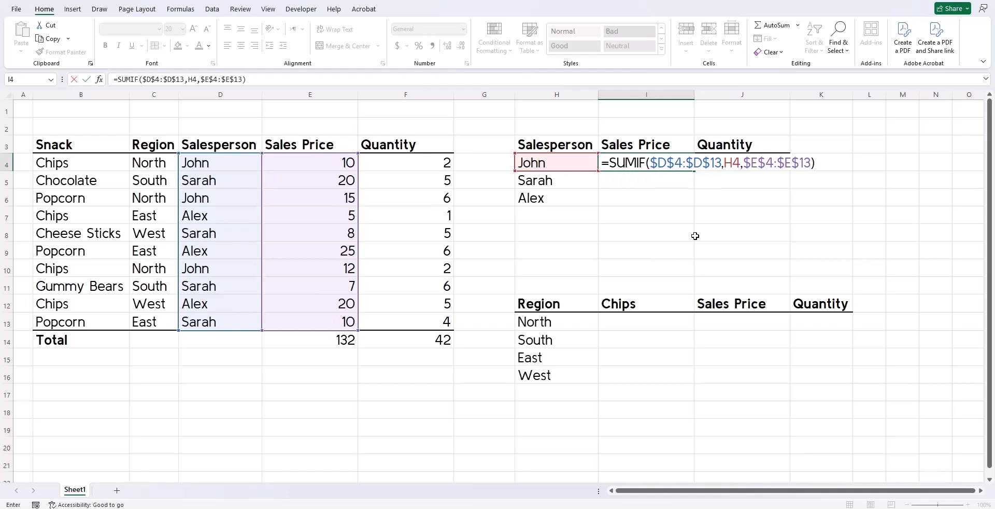
key(Return)
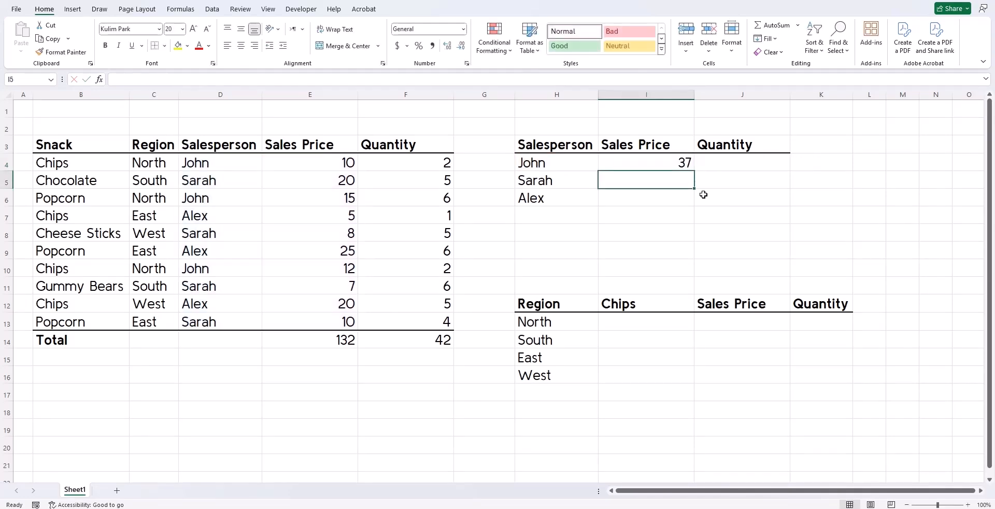
- Fill the I4 formula down to I6 and check the references of the copied formula in I5
click(681, 166)
drag(694, 170, 697, 201)
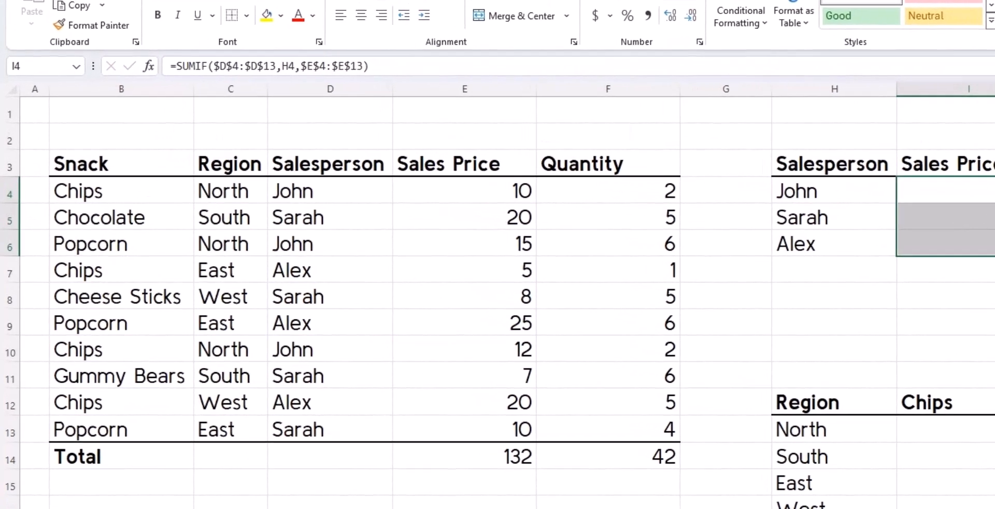
click(991, 213)
click(286, 68)
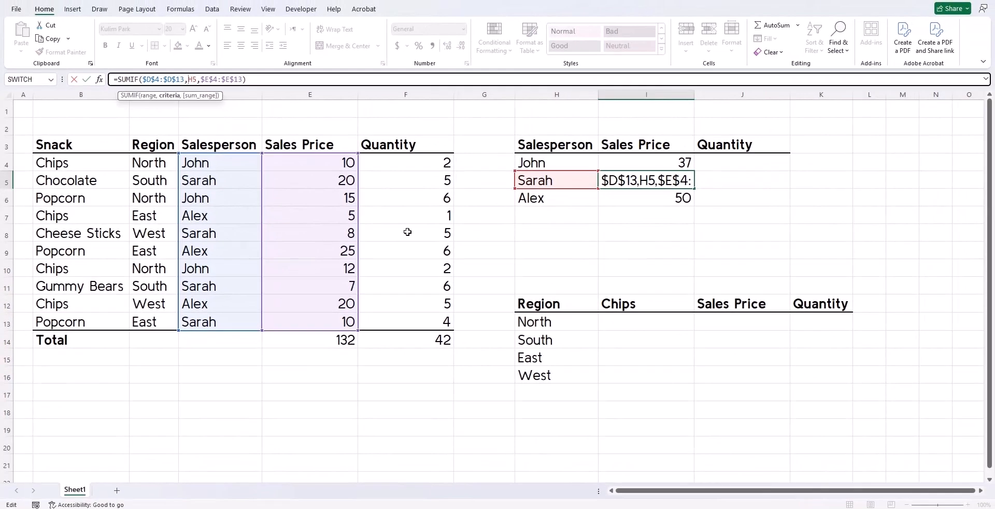
key(Escape)
click(649, 200)
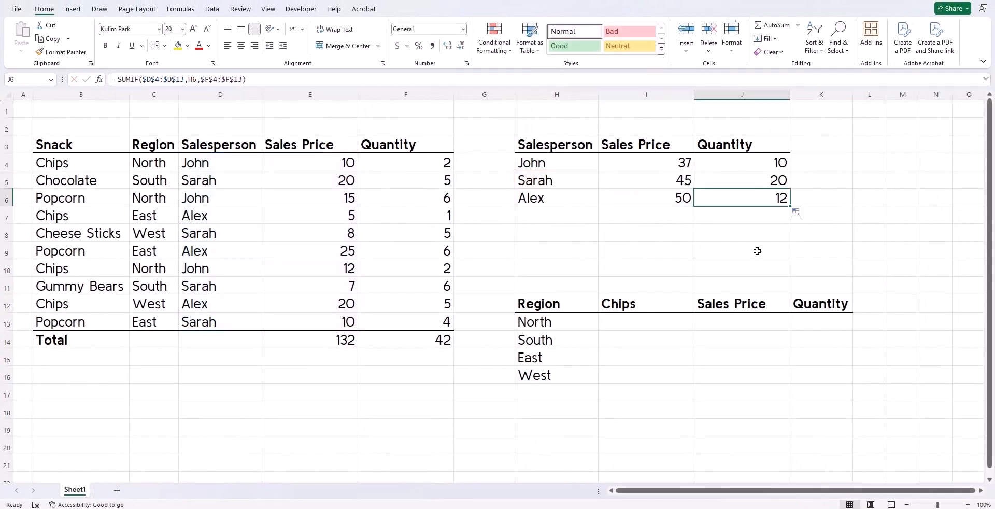
click(658, 330)
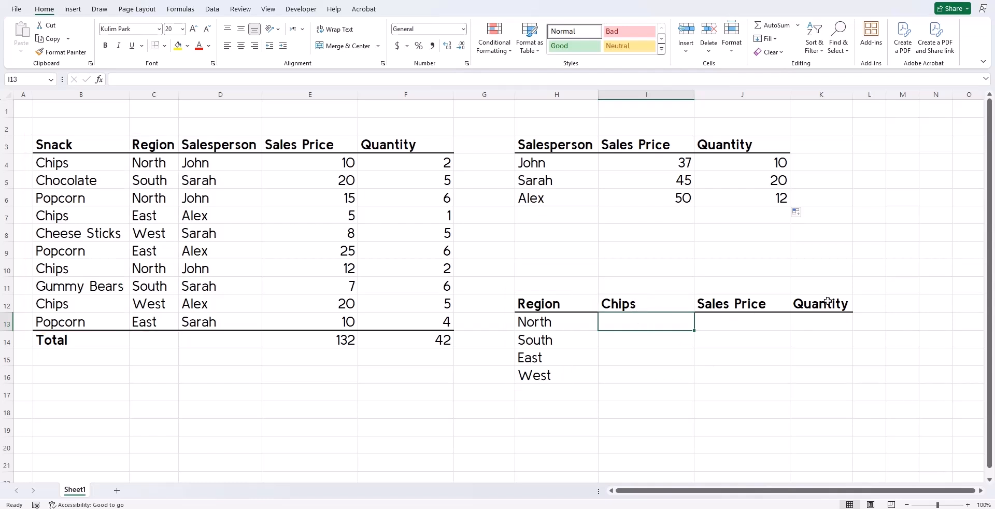
click(839, 315)
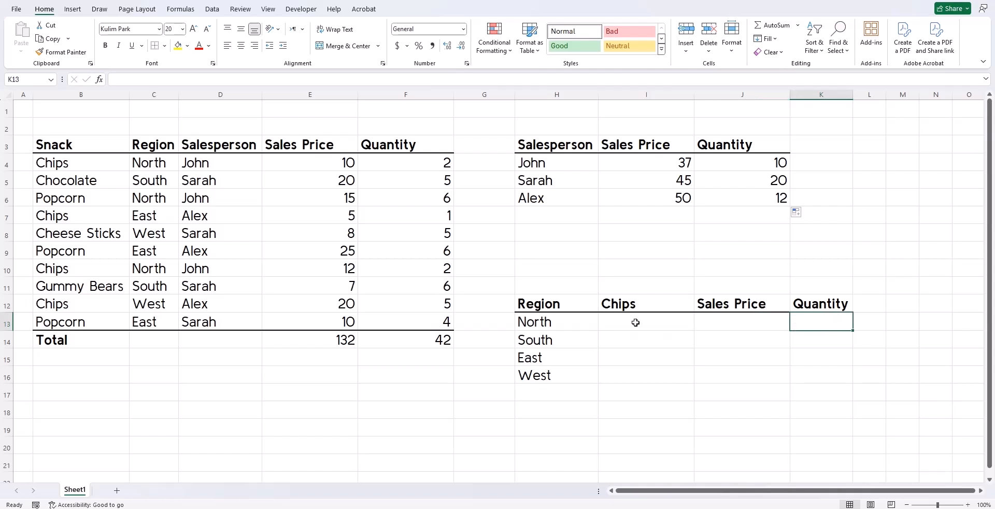
click(622, 303)
- Start a SUMIFS formula in J13 with the sales prices $E$4:$E$13 as the absolute sum range
click(739, 322)
text(=sumif)
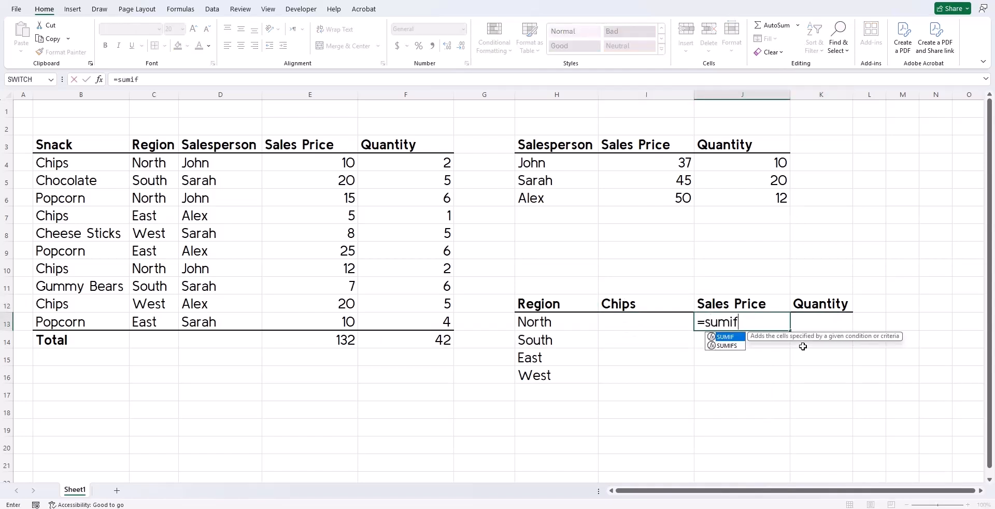
key(Down)
key(Tab)
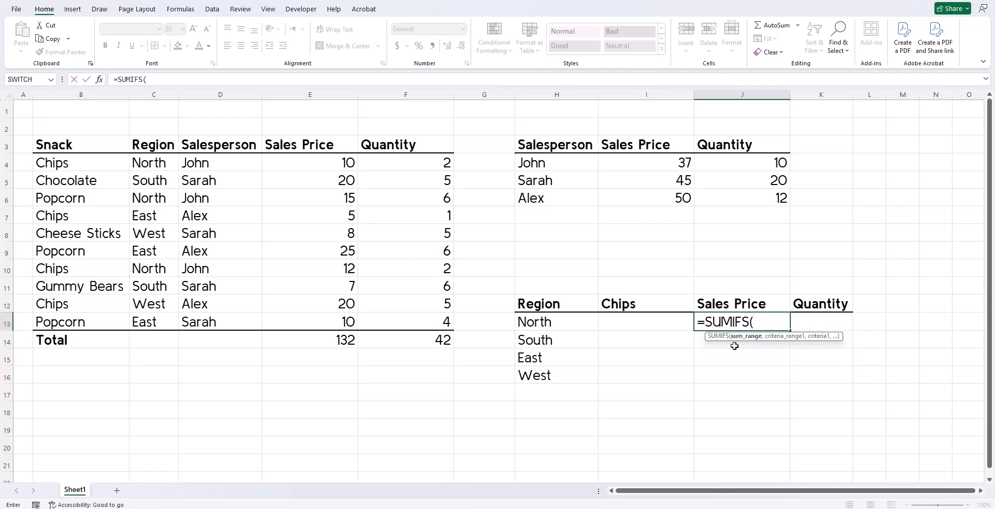
drag(315, 155, 323, 329)
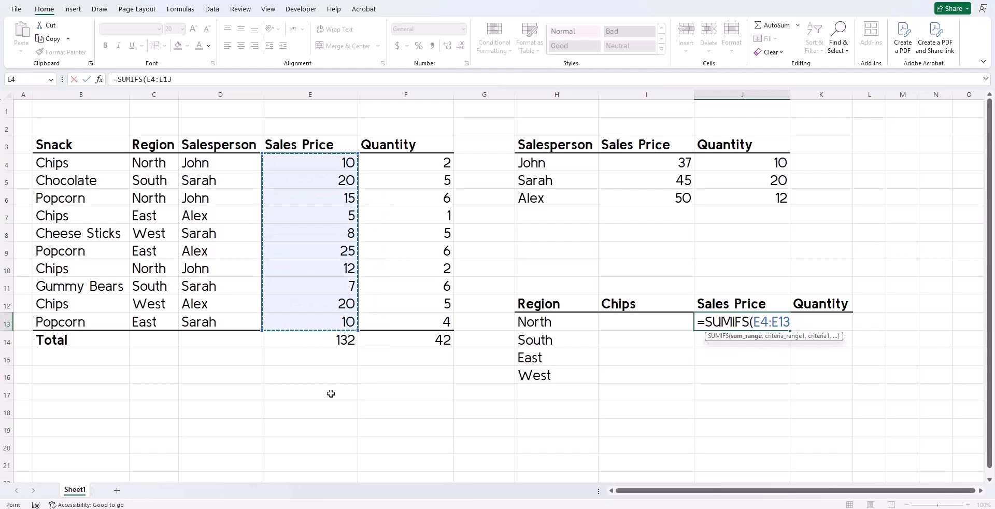
key(F4)
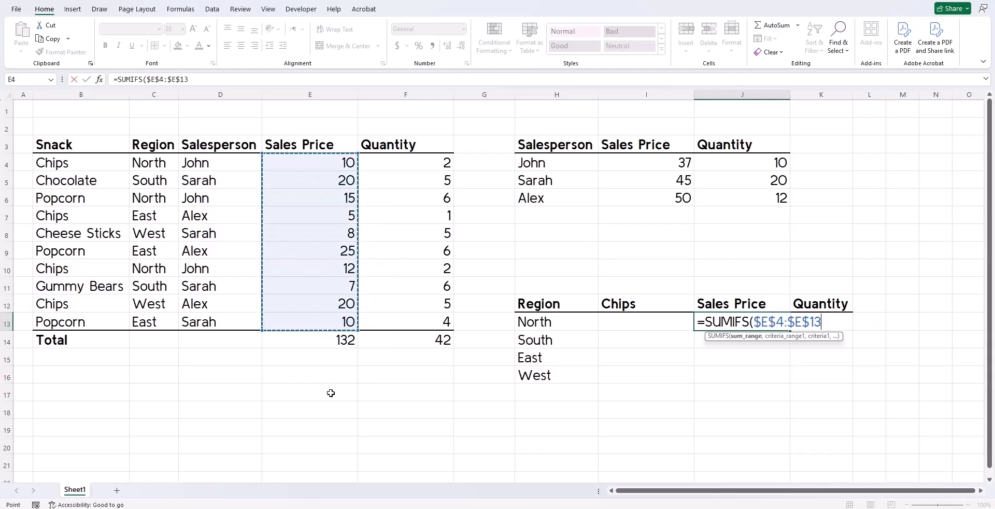
text(,)
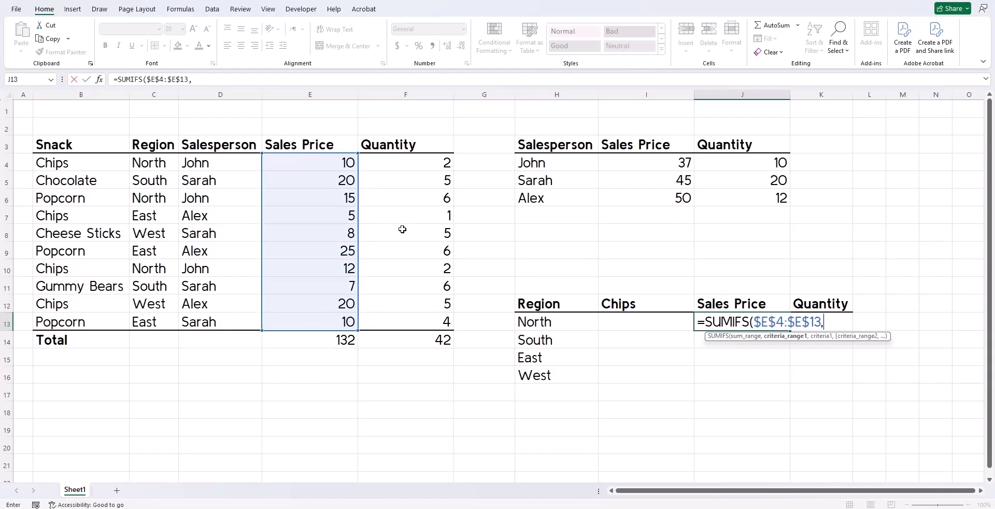
- Add the snack column $B$4:$B$13 as the first criteria range, with the Chips cell $I$12 as its absolute criterion
drag(95, 163, 96, 321)
key(F4)
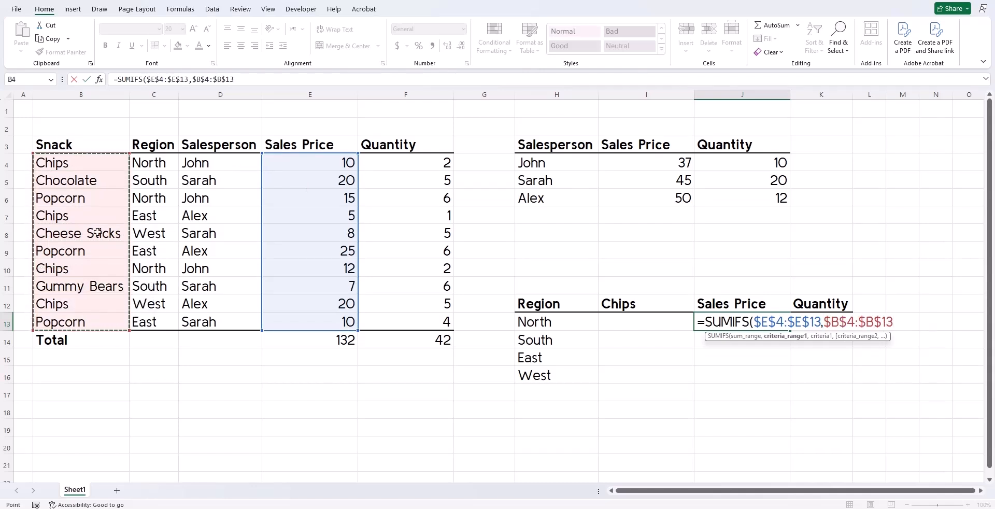
text(,)
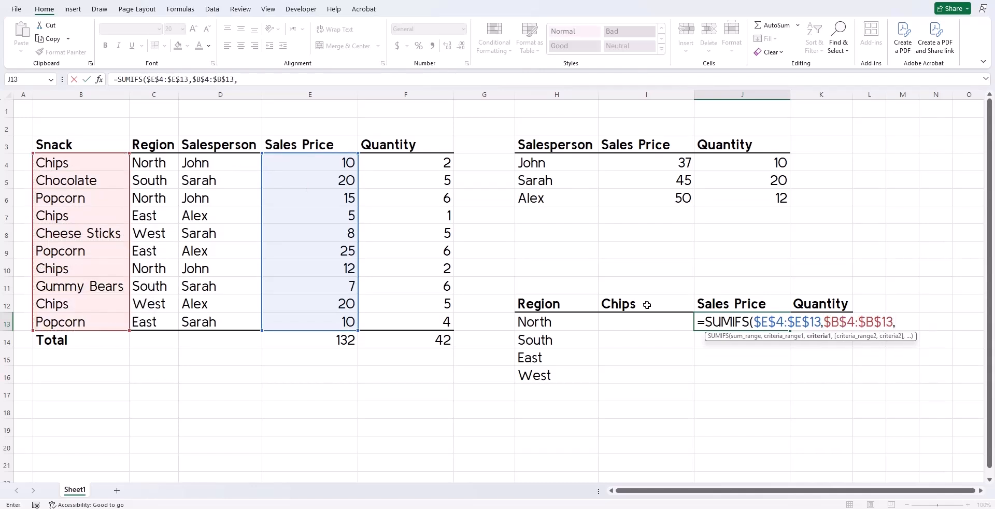
click(647, 305)
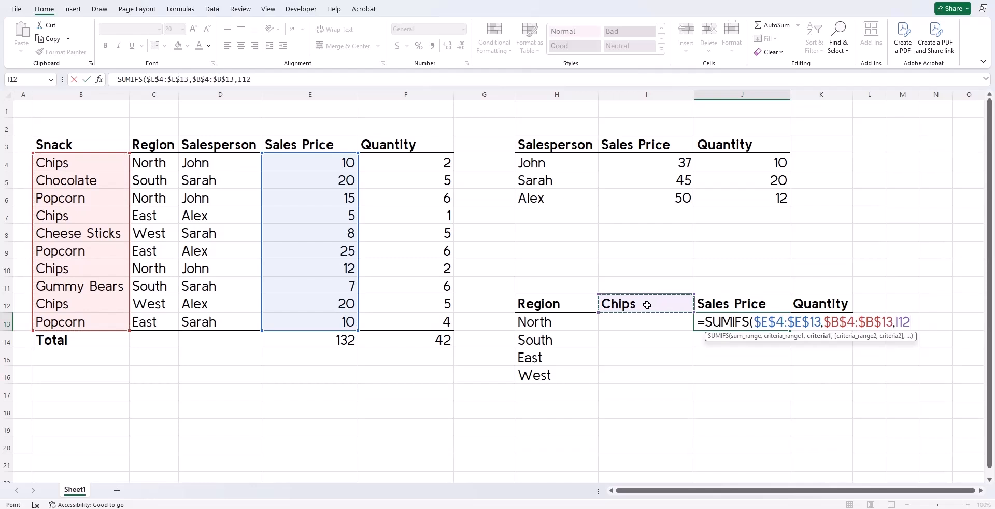
key(F4)
text(,)
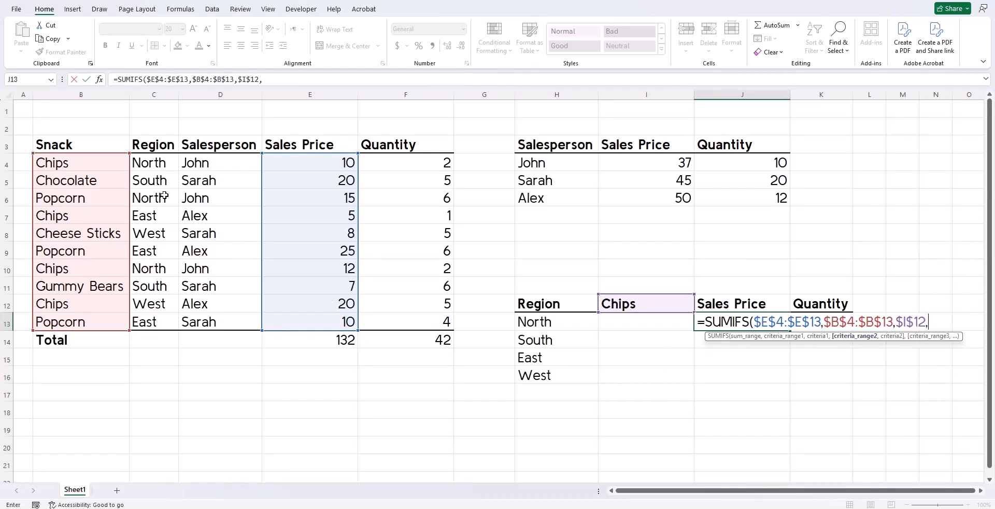
- Complete the J13 SUMIFS with the region column $C$4:$C$13 as second criteria range and relative cell H13 as its criterion
drag(154, 165, 154, 325)
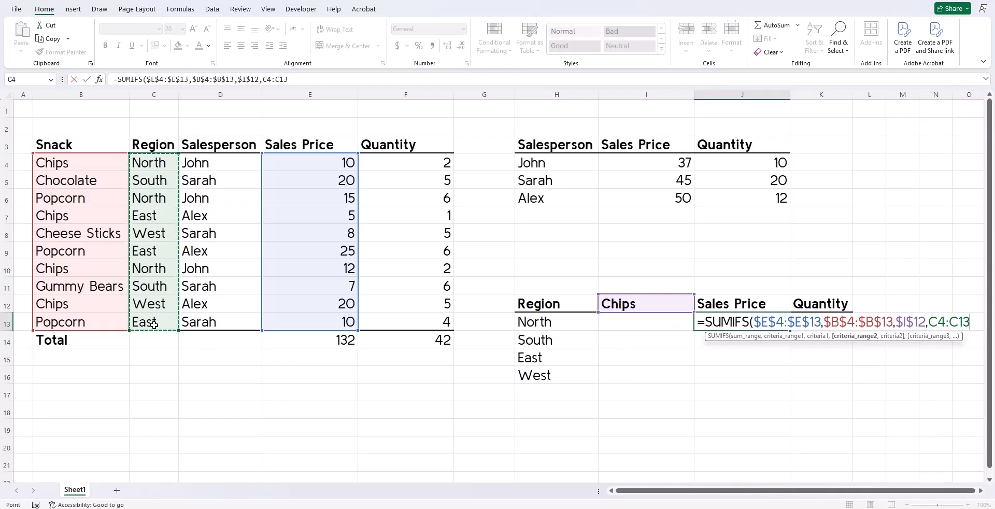
key(F4)
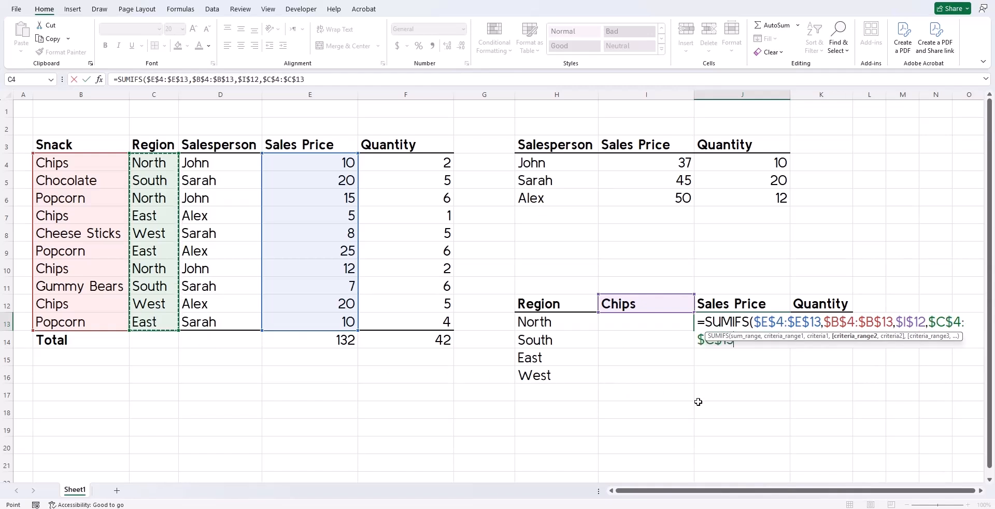
text(,)
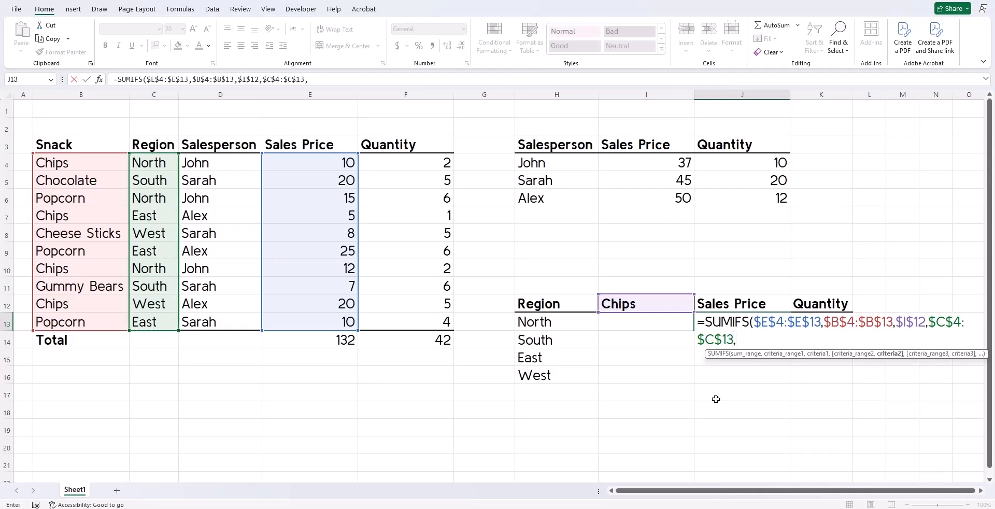
click(541, 325)
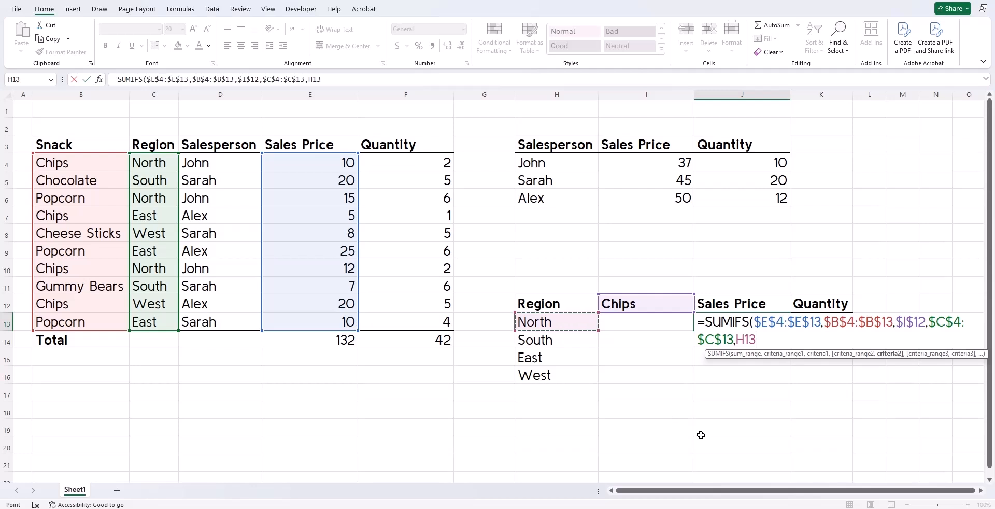
text())
key(Return)
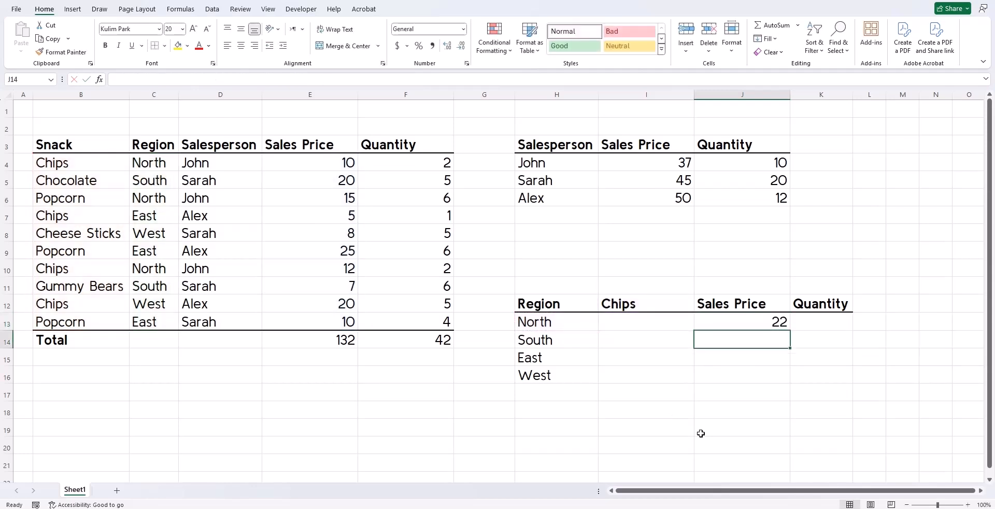
- Fill the J13 formula down to J16 and check the references of the copied formula in J14
click(773, 324)
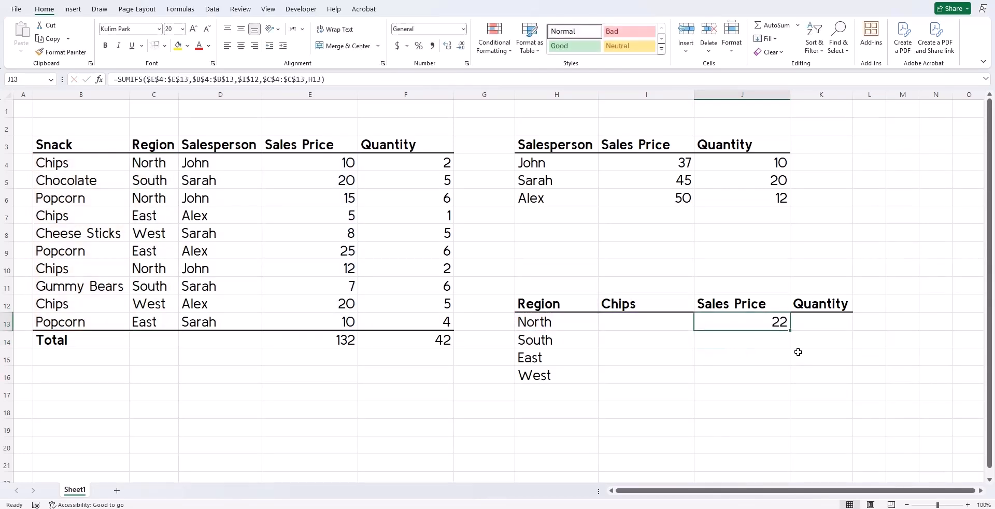
drag(791, 330, 788, 384)
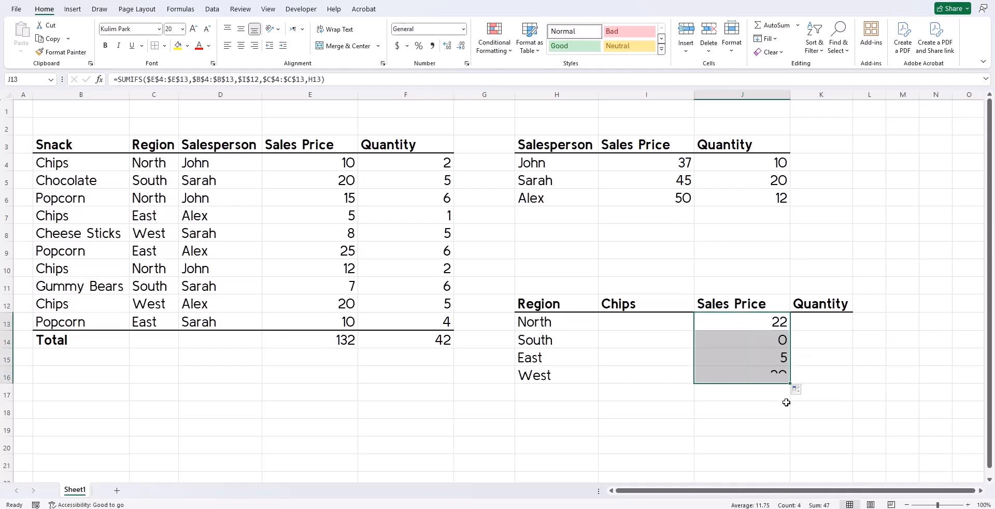
key(Down)
click(254, 80)
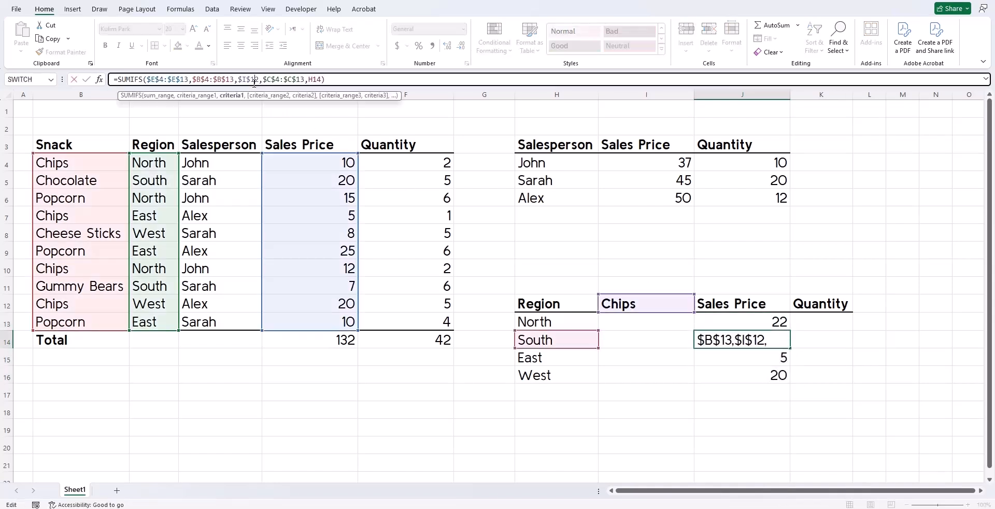
key(Escape)
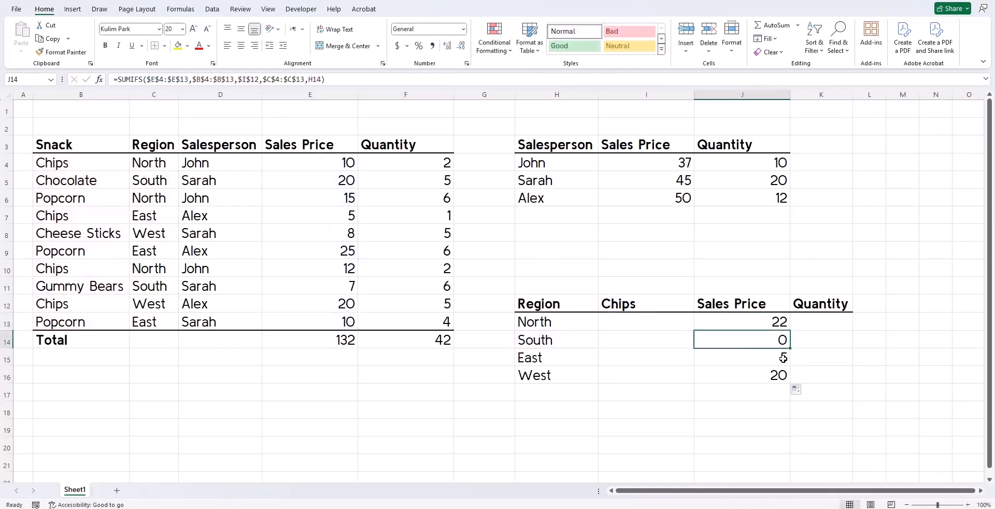
- Examine the East result in J15 together with its criteria cells, Chips in I12 and East in H15
click(767, 360)
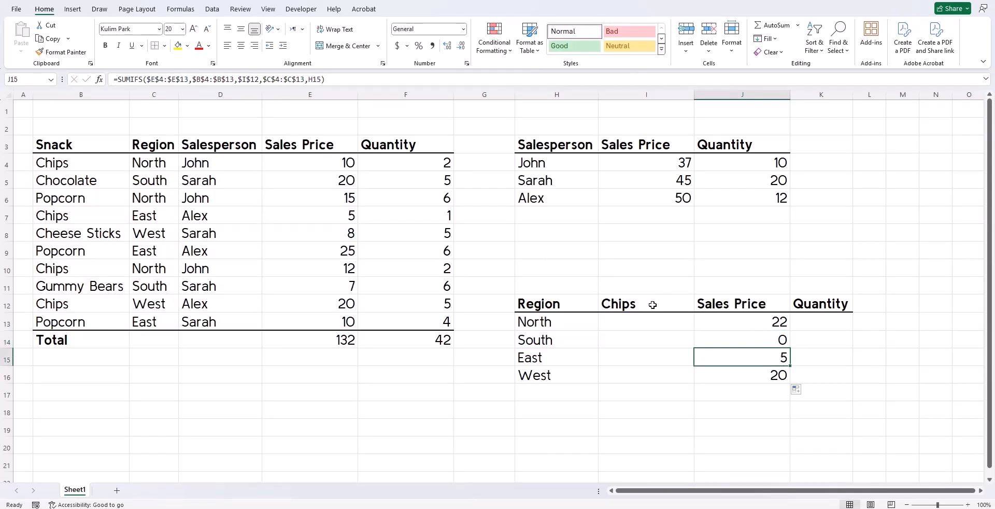
click(635, 305)
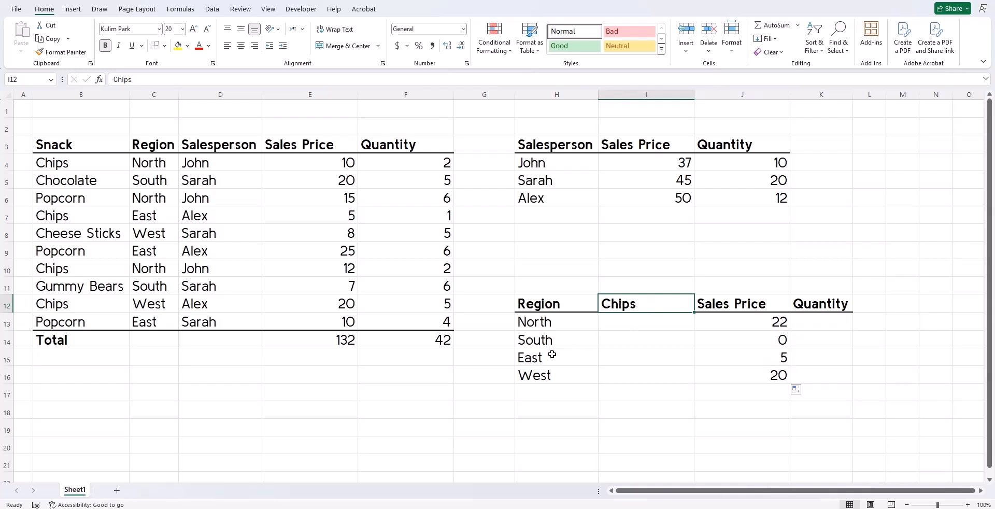
click(521, 357)
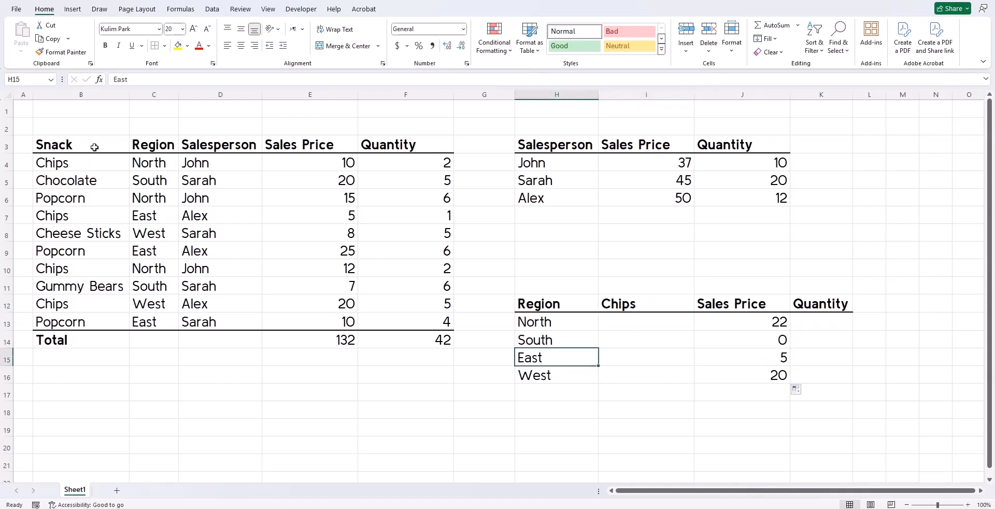